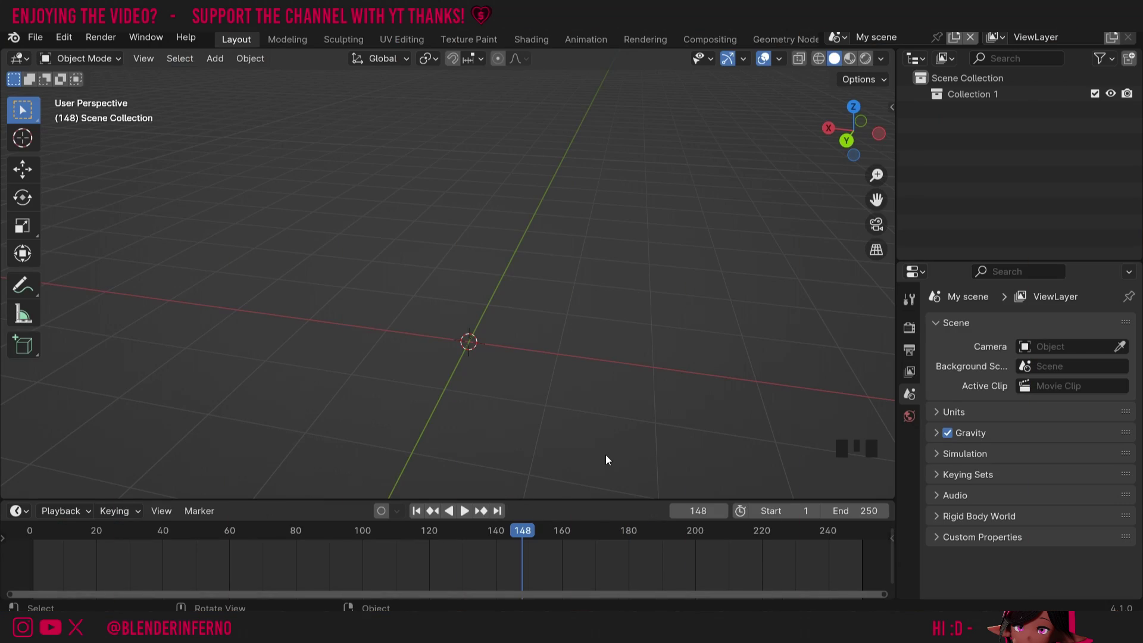
Step: Drag the timeline's top border up and change that pane's editor type to Shader Editor
drag(555, 499, 556, 425)
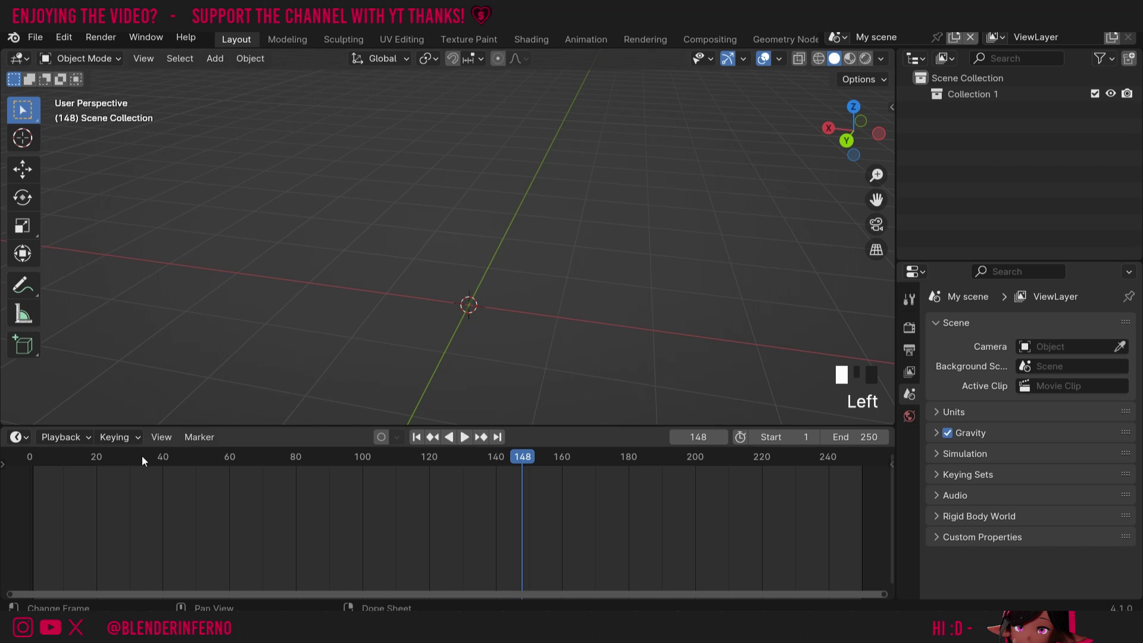
click(18, 437)
click(37, 384)
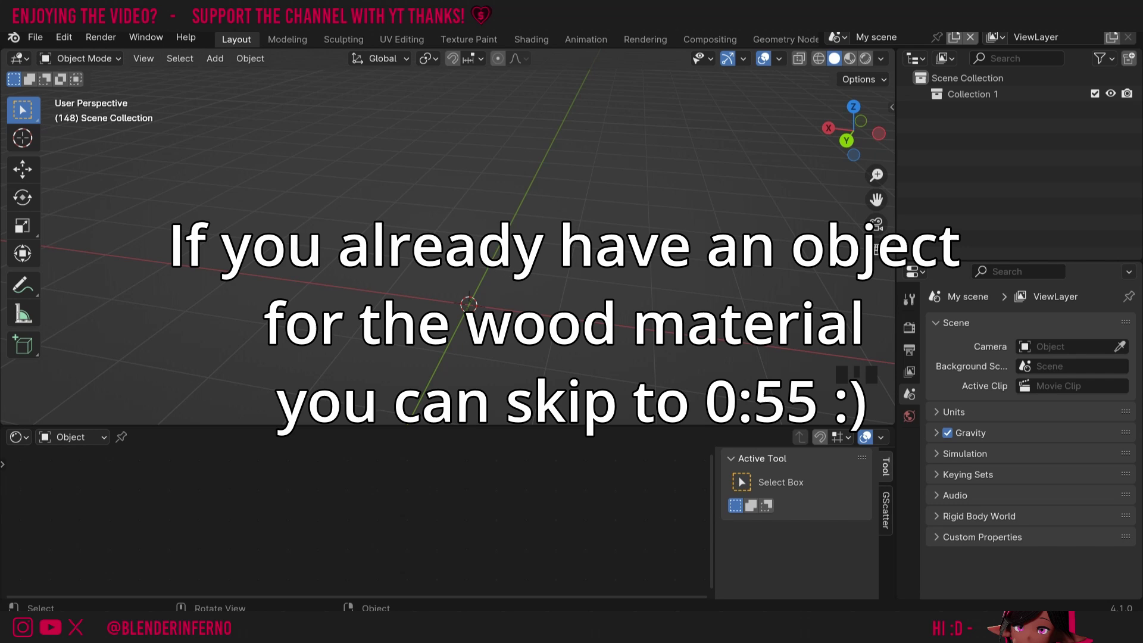
Step: Add a cube mesh at the scene origin
key(shift+a)
mouse_move(453, 268)
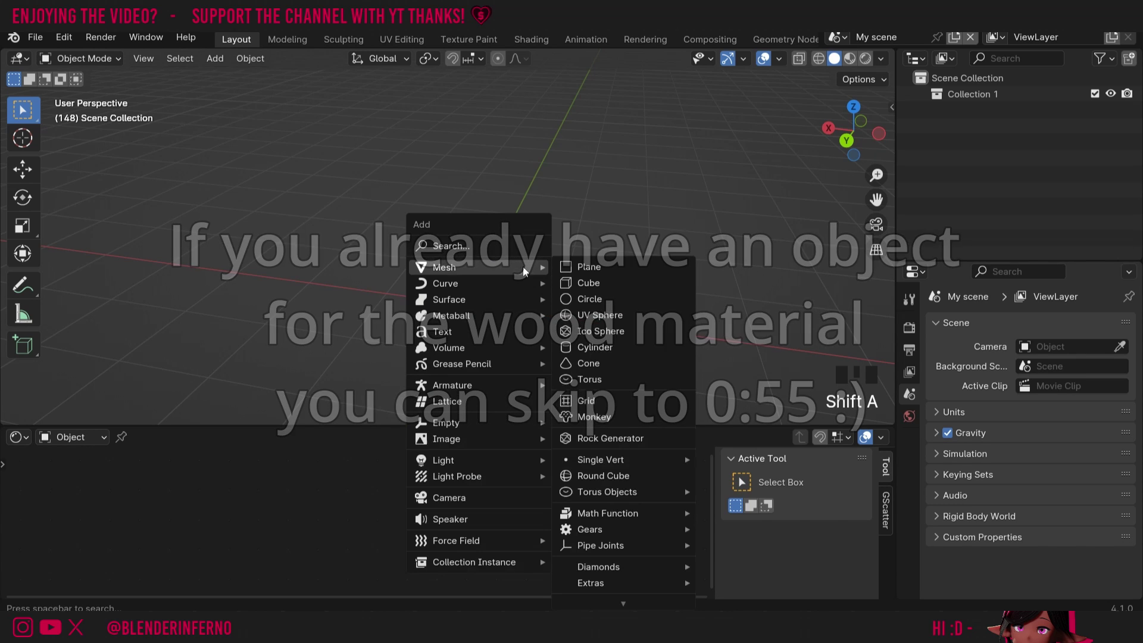
click(603, 284)
key(ctrl+z)
key(ctrl+z)
key(ctrl+z)
key(ctrl+z)
key(ctrl+z)
key(ctrl+z)
key(ctrl+z)
key(ctrl+z)
key(ctrl+z)
key(ctrl+z)
key(ctrl+z)
key(ctrl+z)
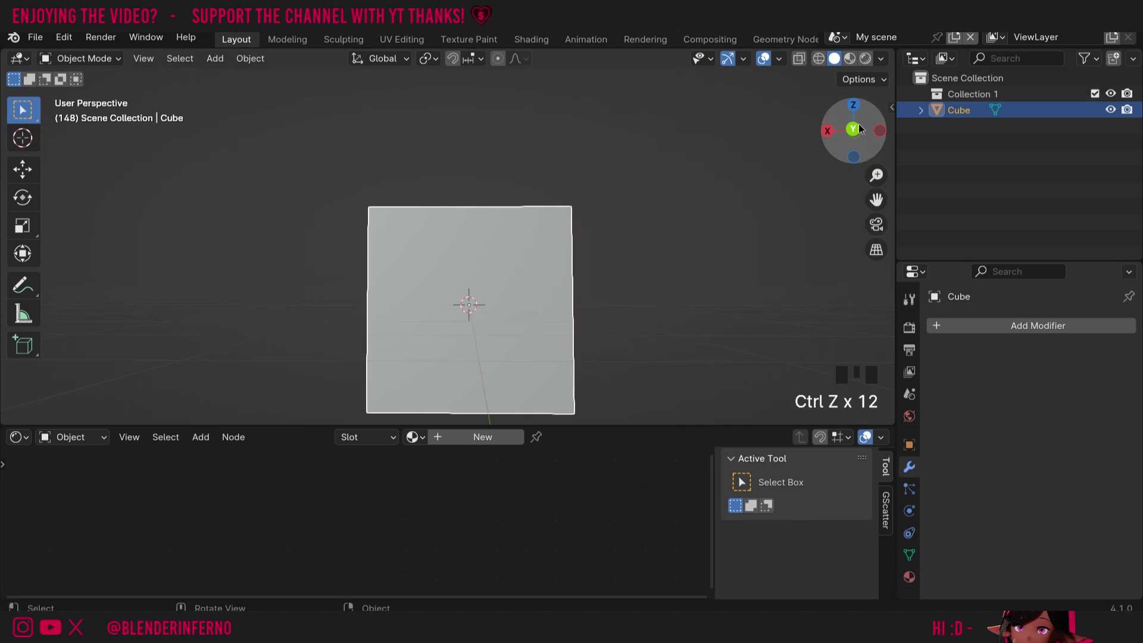
Step: Give the cube a level 3 Subdivision modifier and inspect its mesh in Edit Mode
key(ctrl+3)
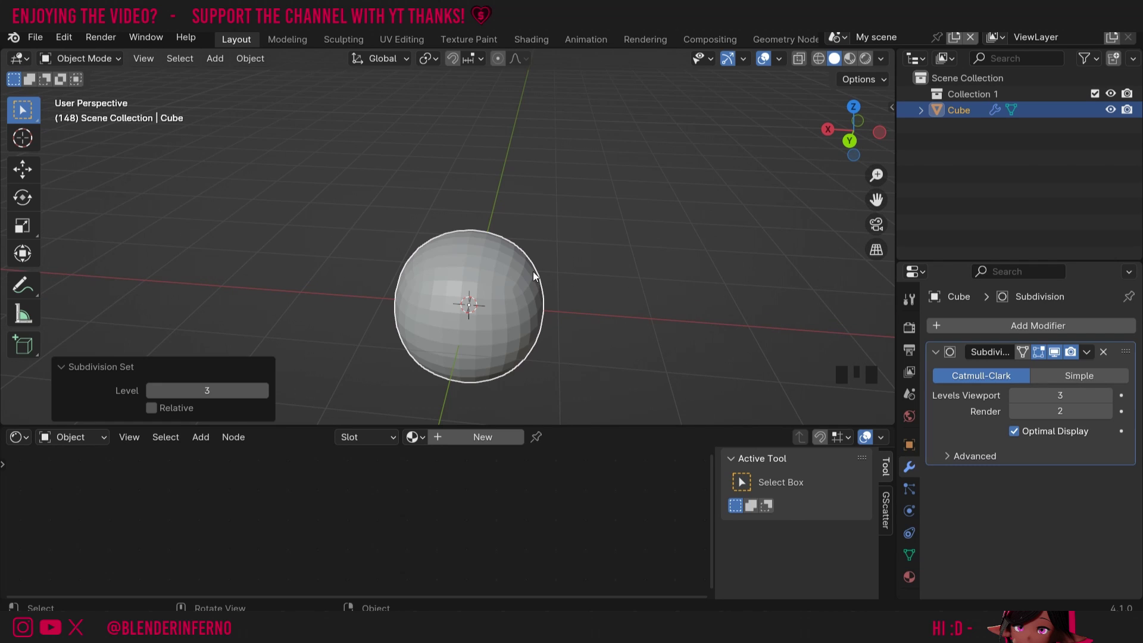
key(Tab)
key(Tab)
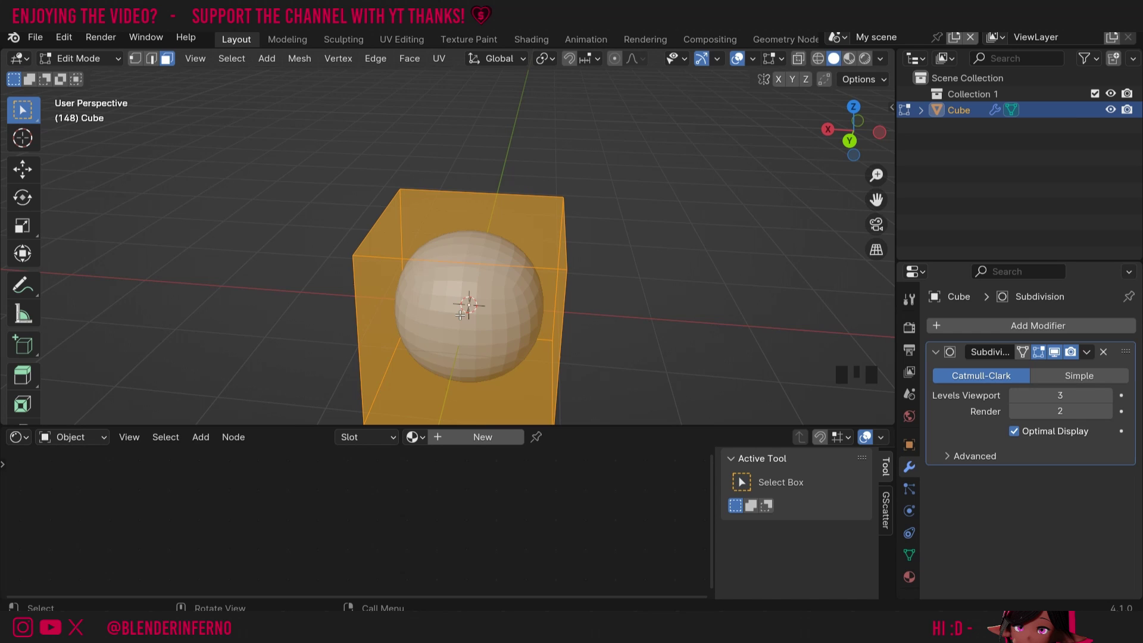
key(Tab)
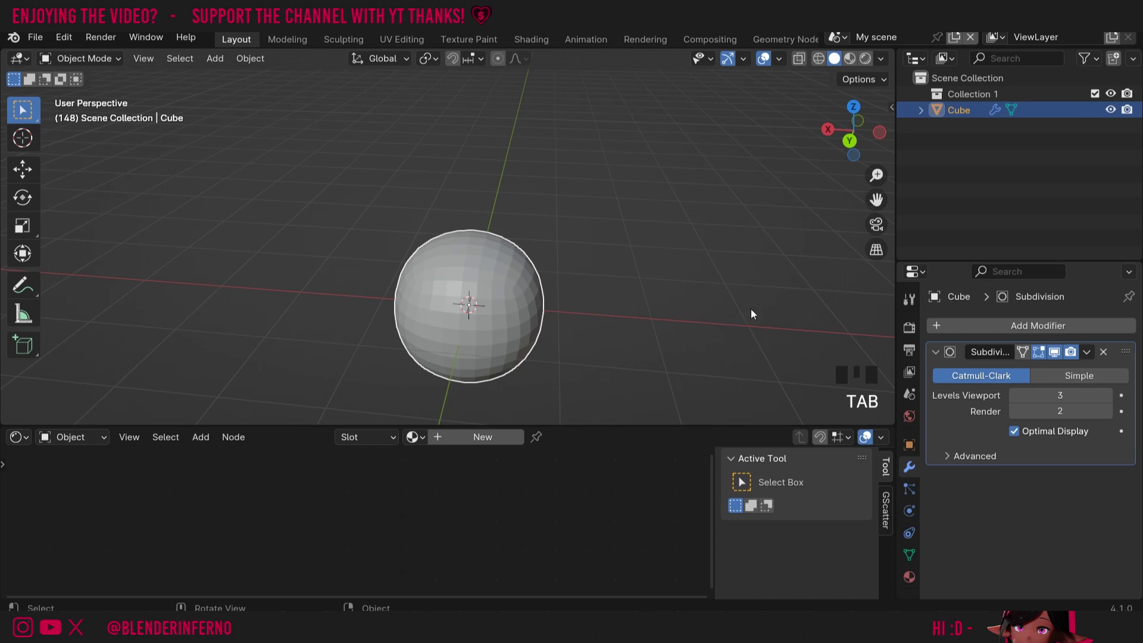
Step: Apply the Subdivision modifier permanently
click(909, 468)
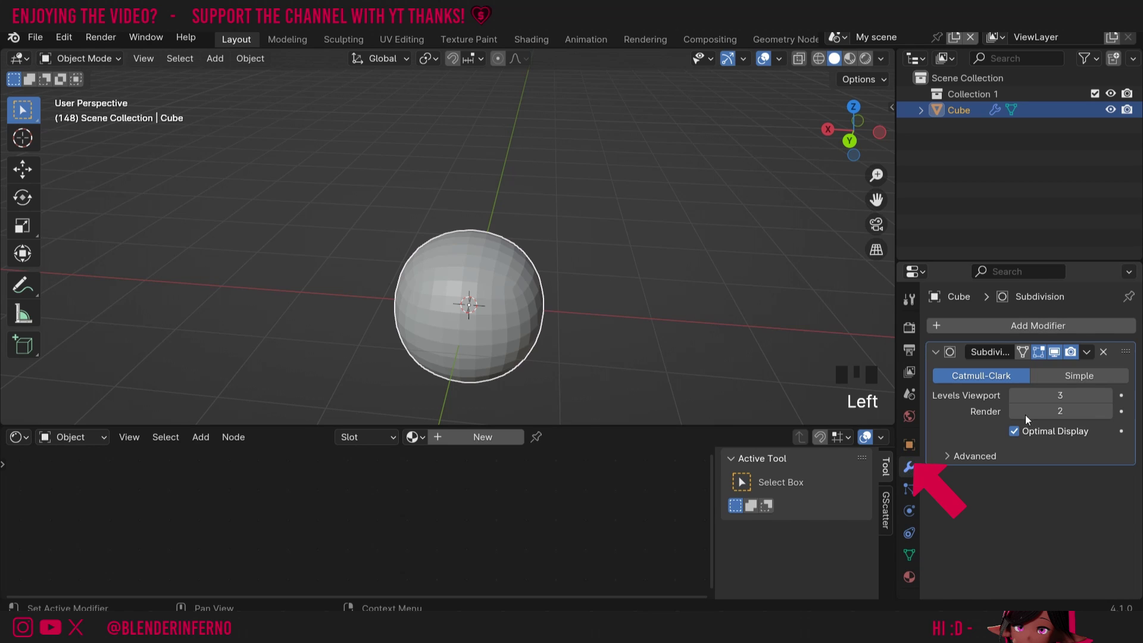
click(1087, 352)
click(1011, 371)
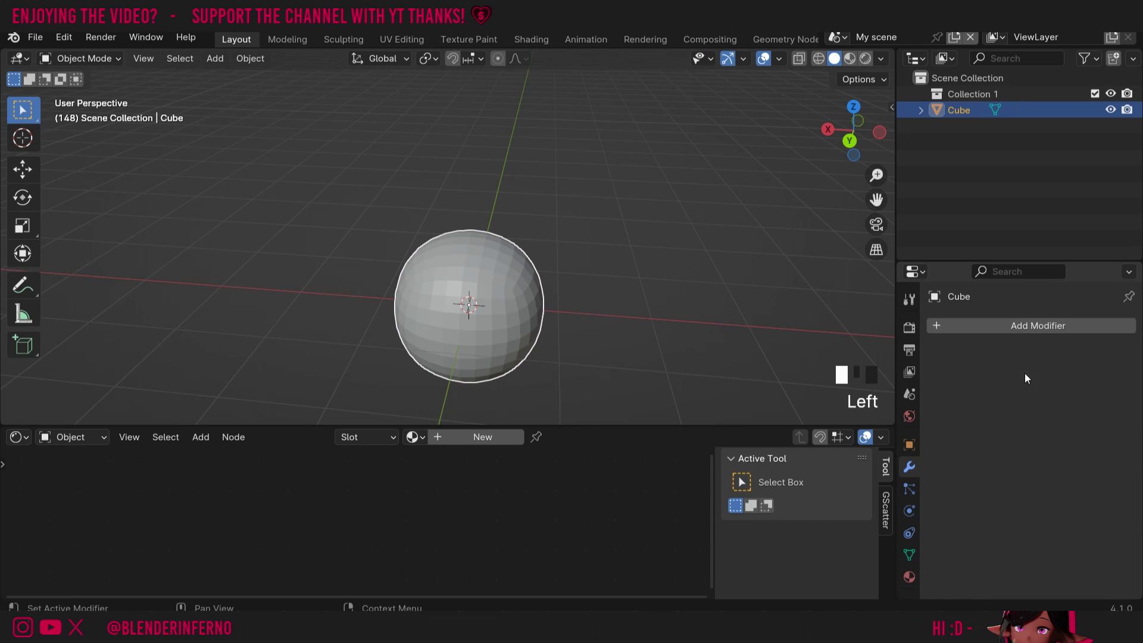
Step: In Edit Mode, select all vertices and apply To Sphere with factor 1
key(Tab)
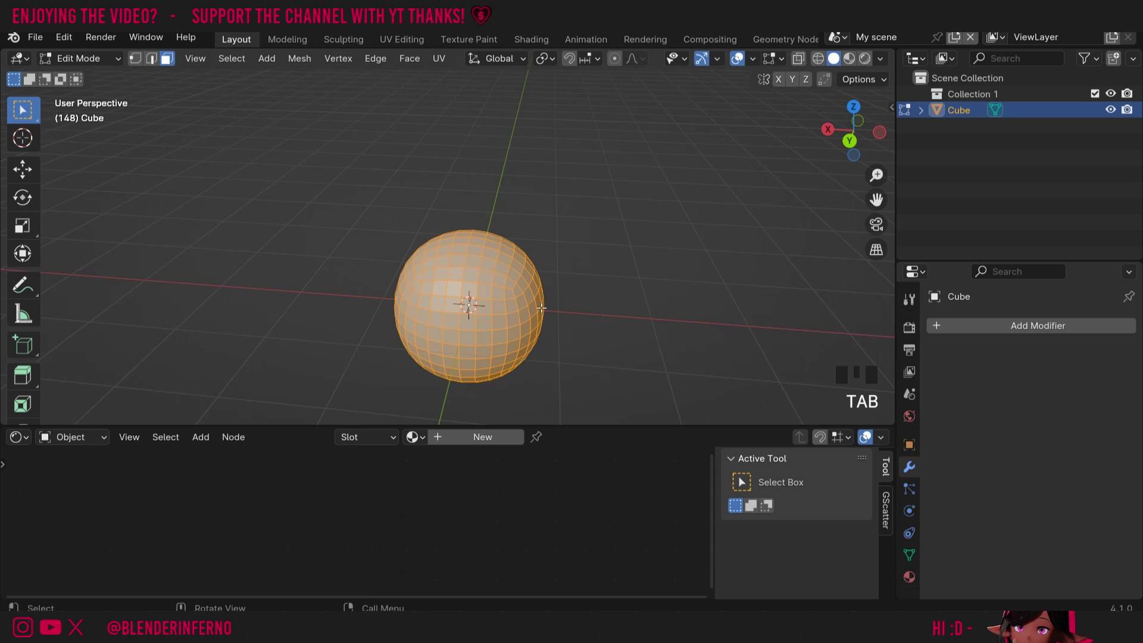
key(a)
click(303, 62)
mouse_move(349, 99)
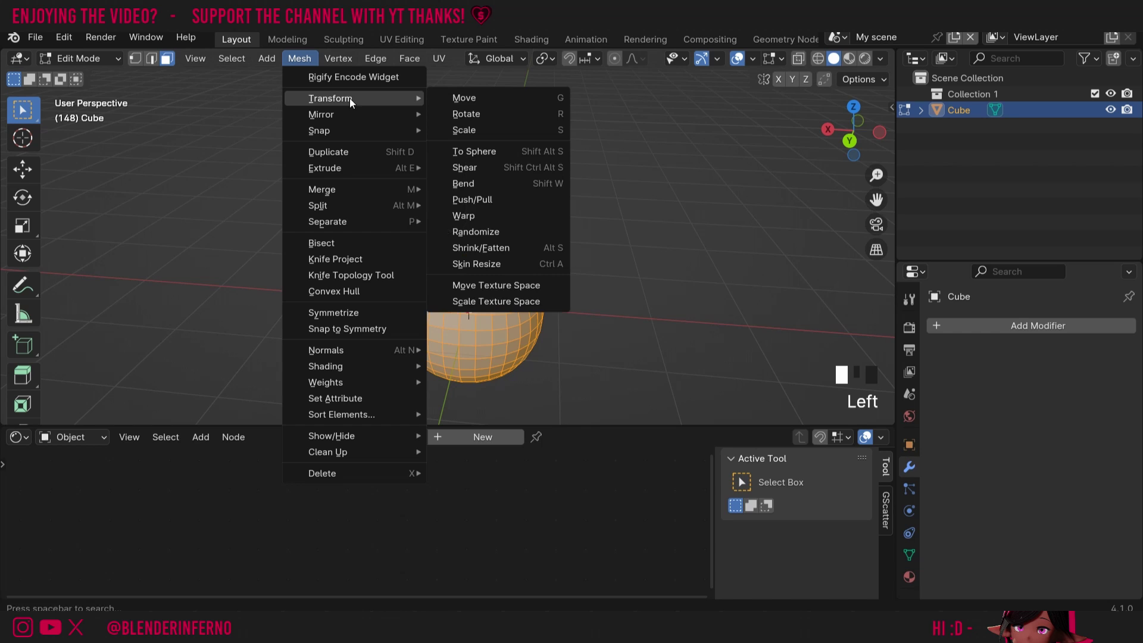
click(474, 152)
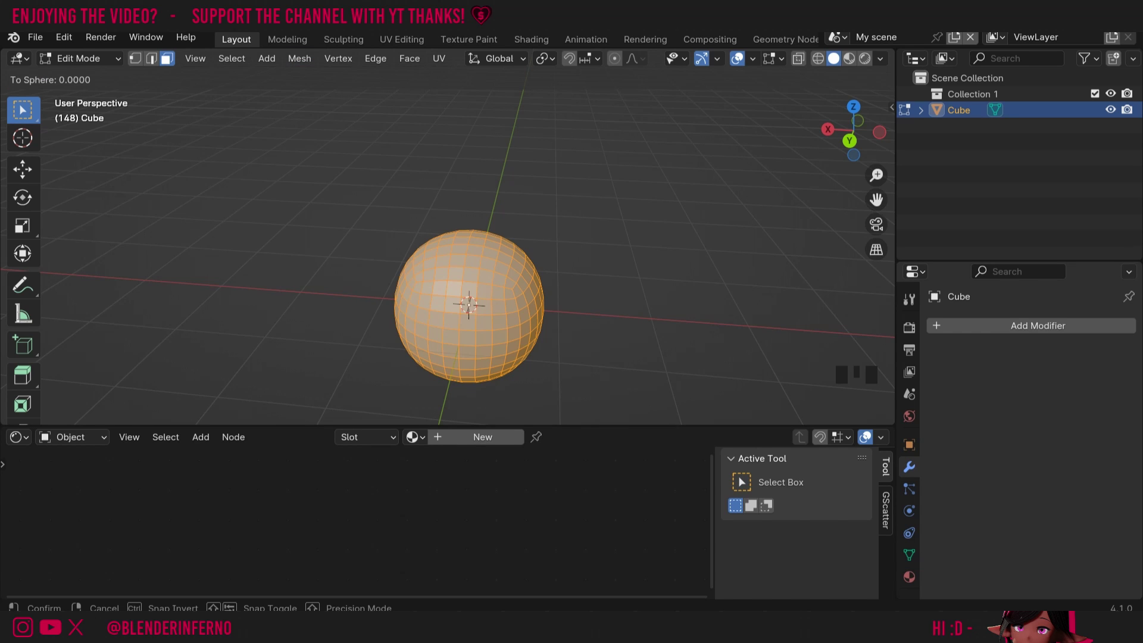
key(1)
key(Return)
click(72, 349)
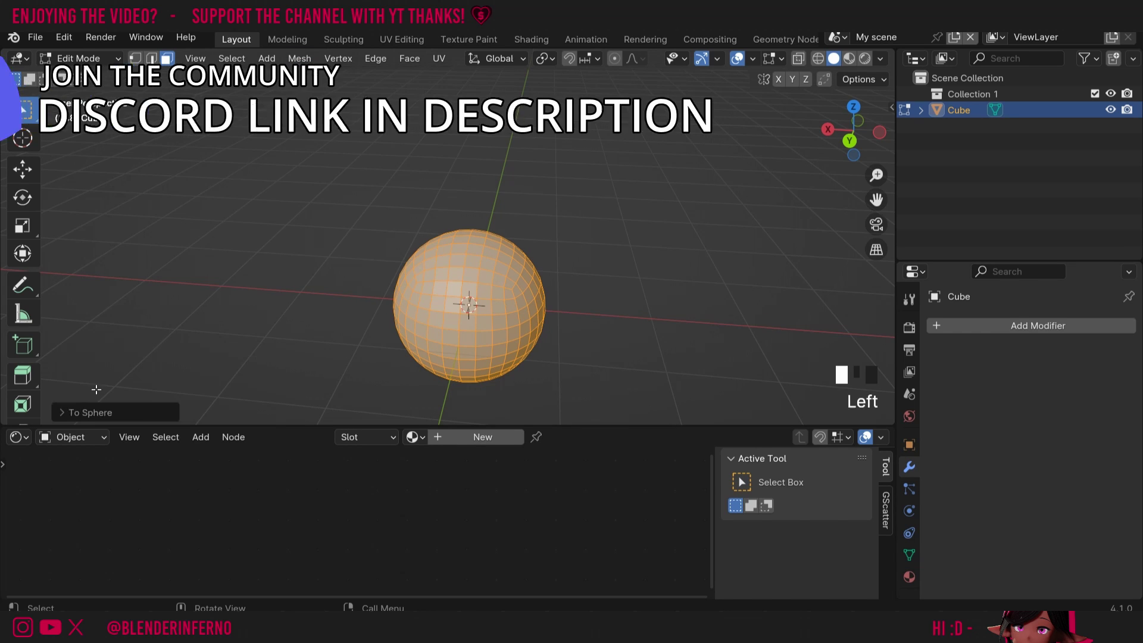
click(62, 413)
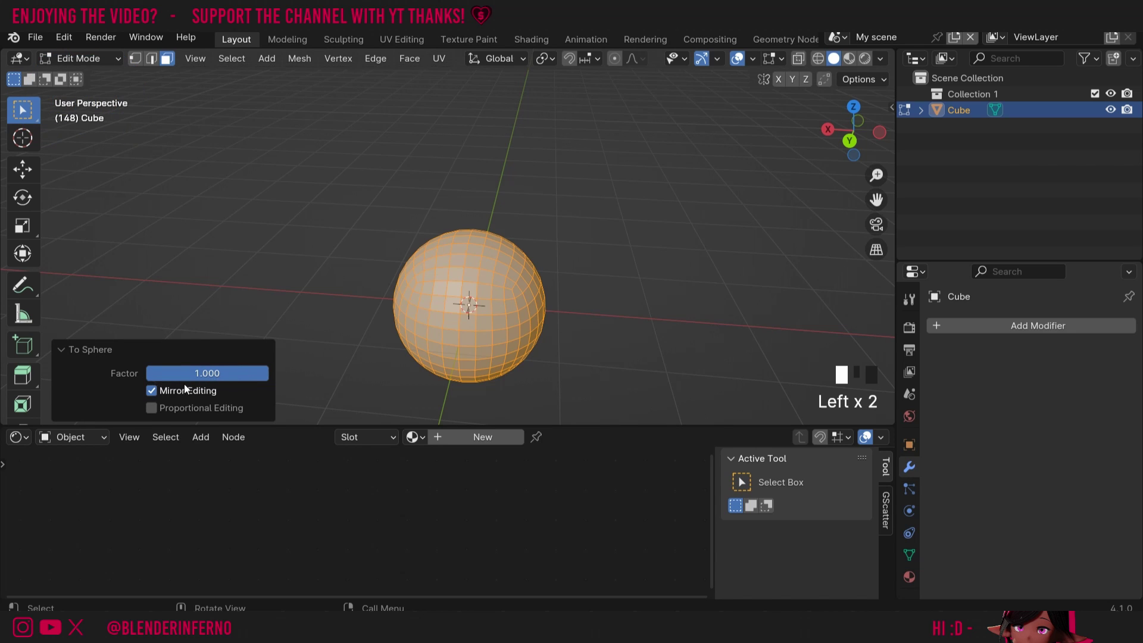
Step: Back in Object Mode, shade the sphere smooth
key(Tab)
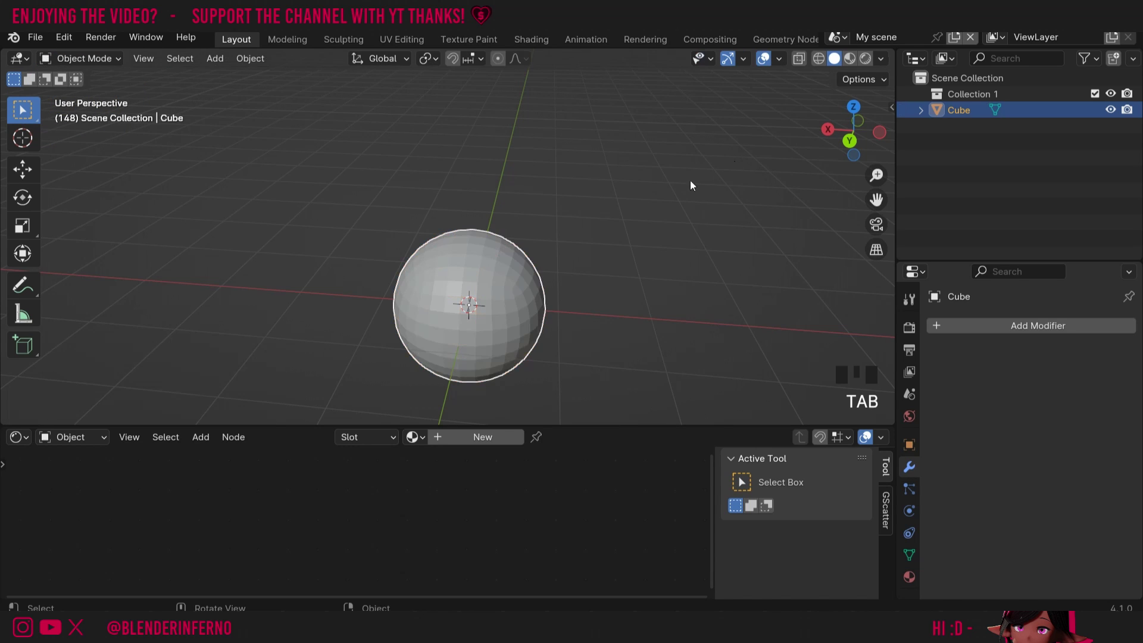
right_click(559, 223)
click(543, 225)
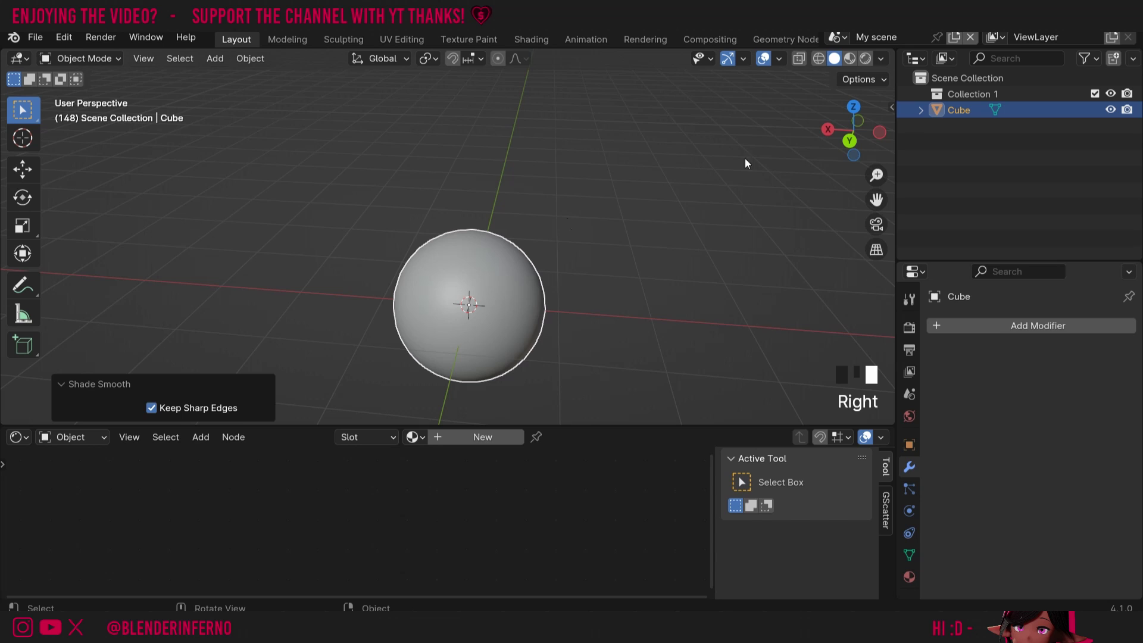
drag(825, 144, 828, 122)
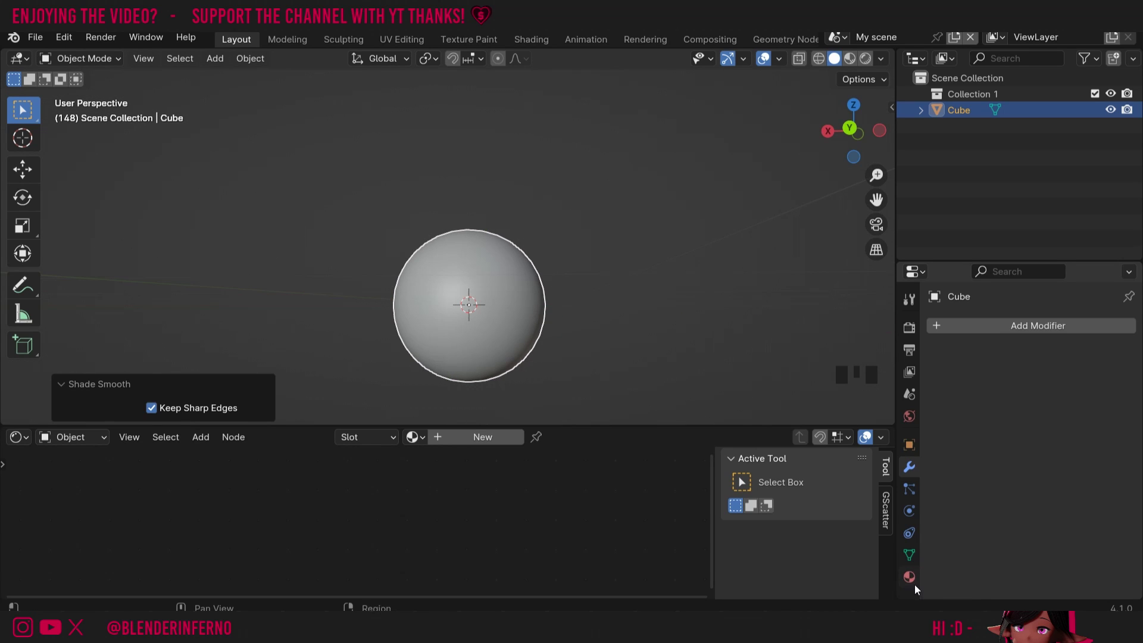
Step: Show the Material properties and switch the viewport to Material Preview shading
click(907, 577)
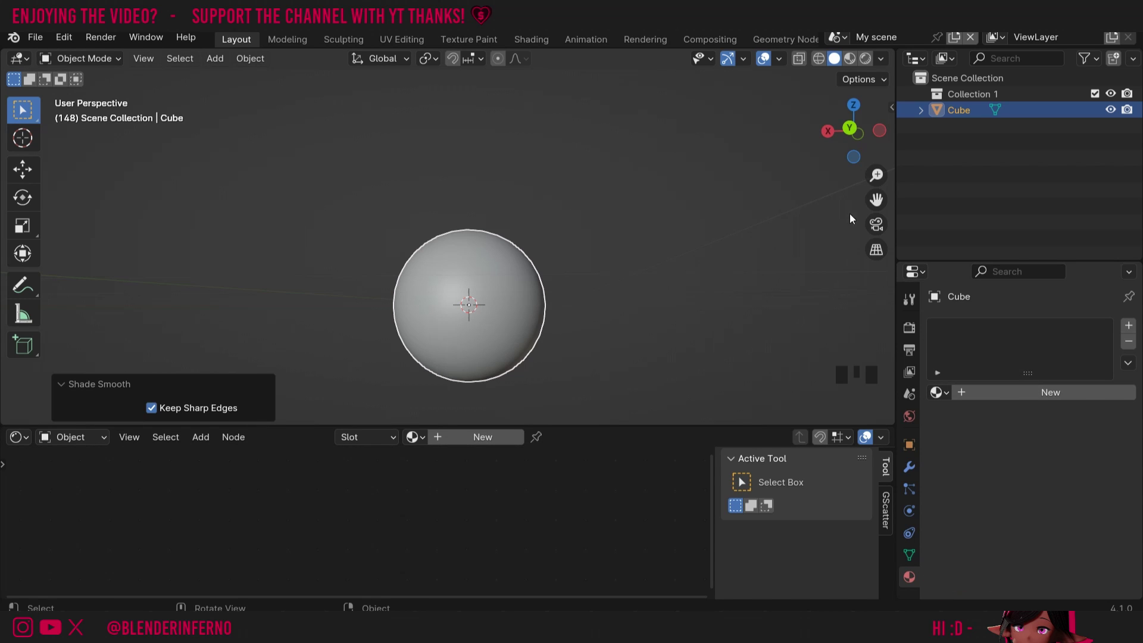
click(850, 58)
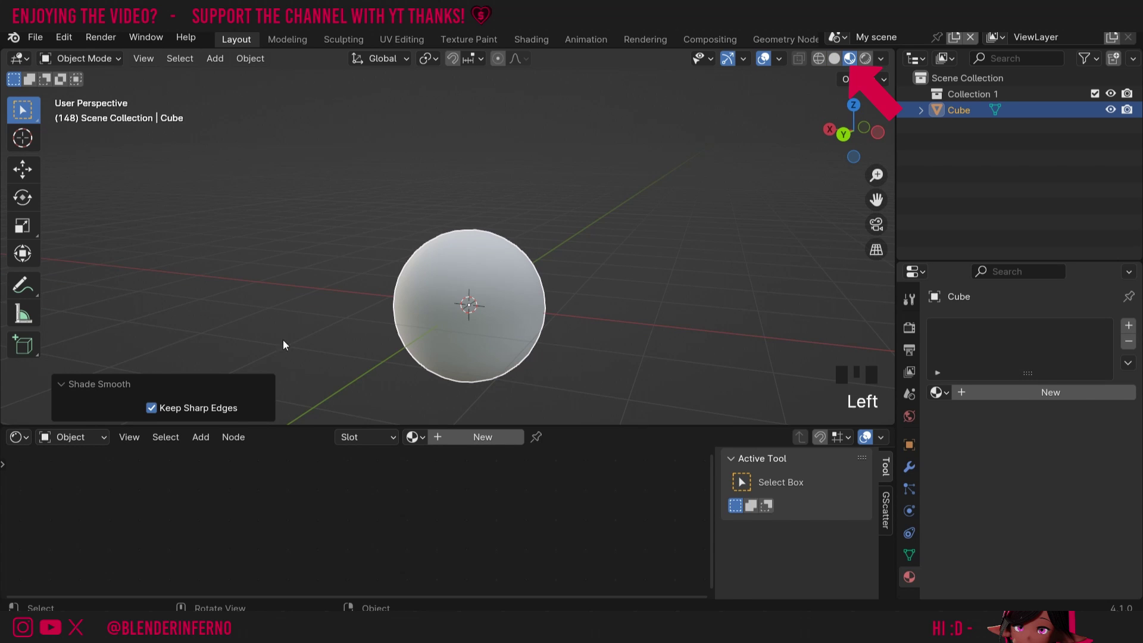
click(68, 386)
Step: Create a new material for the sphere and name it 'Wood'
click(462, 438)
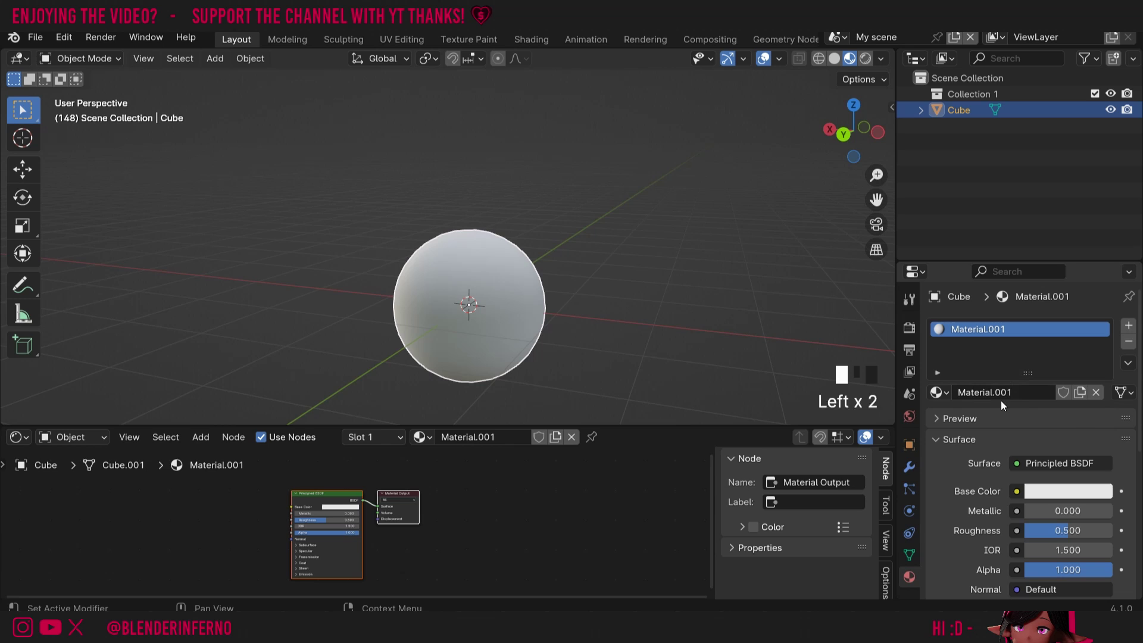
click(466, 437)
text(W)
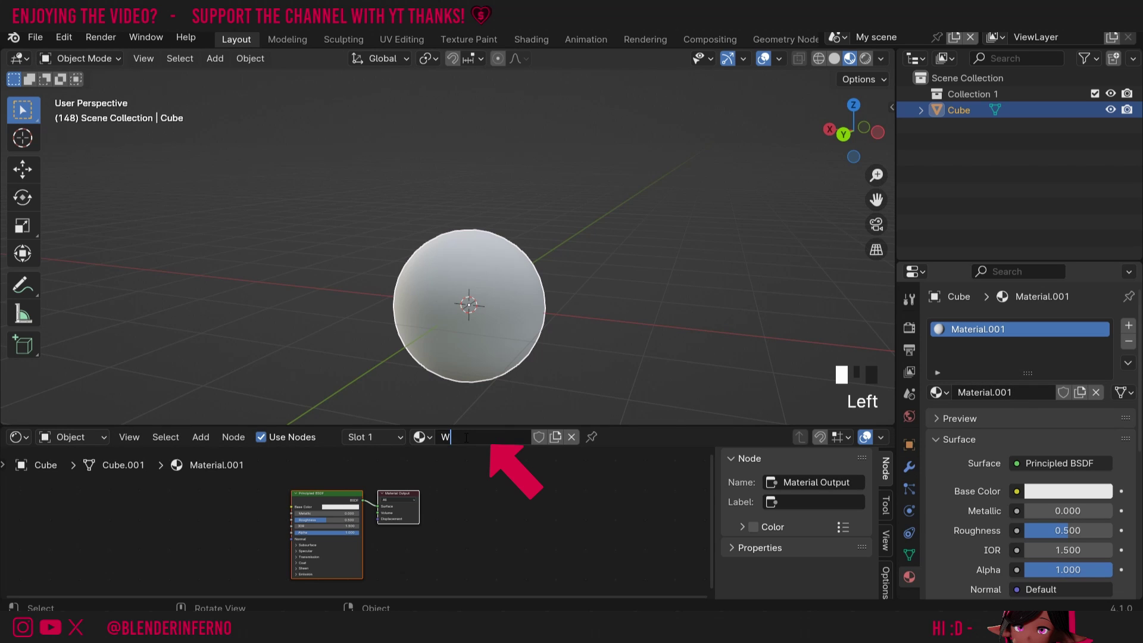
text(ood)
key(Return)
drag(466, 426, 466, 371)
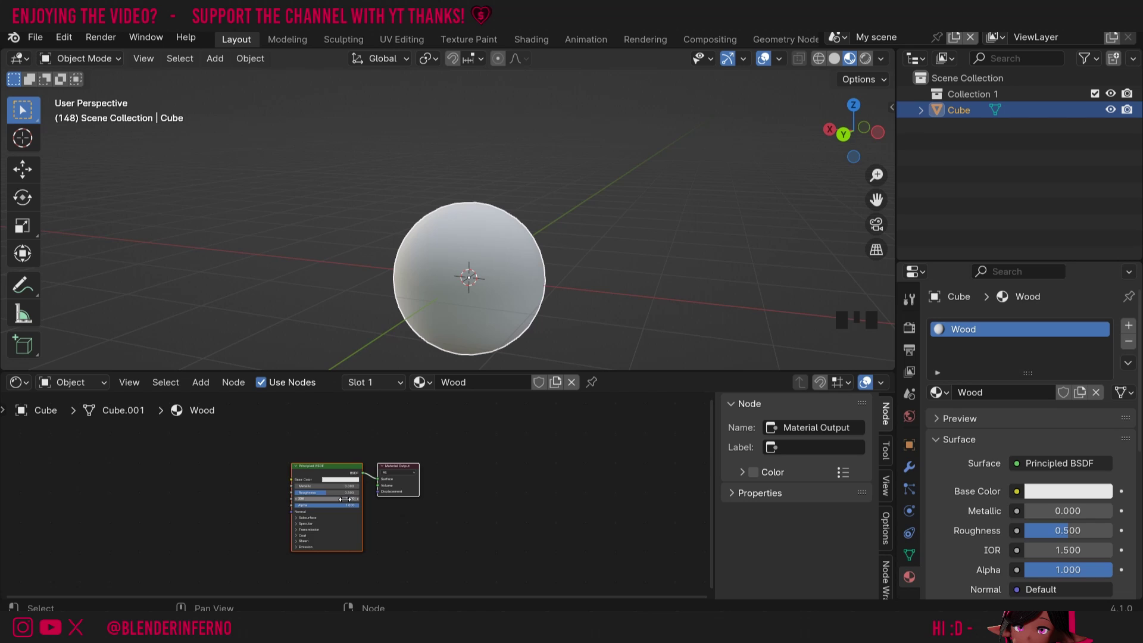
scroll(350, 499, up, 2)
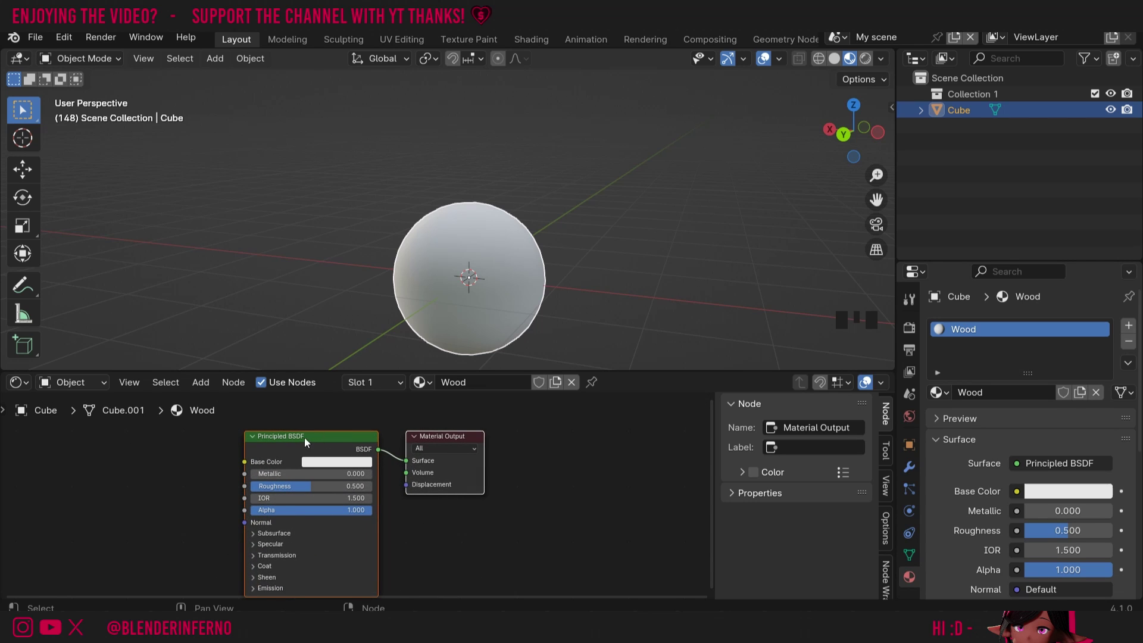
scroll(337, 466, up, 1)
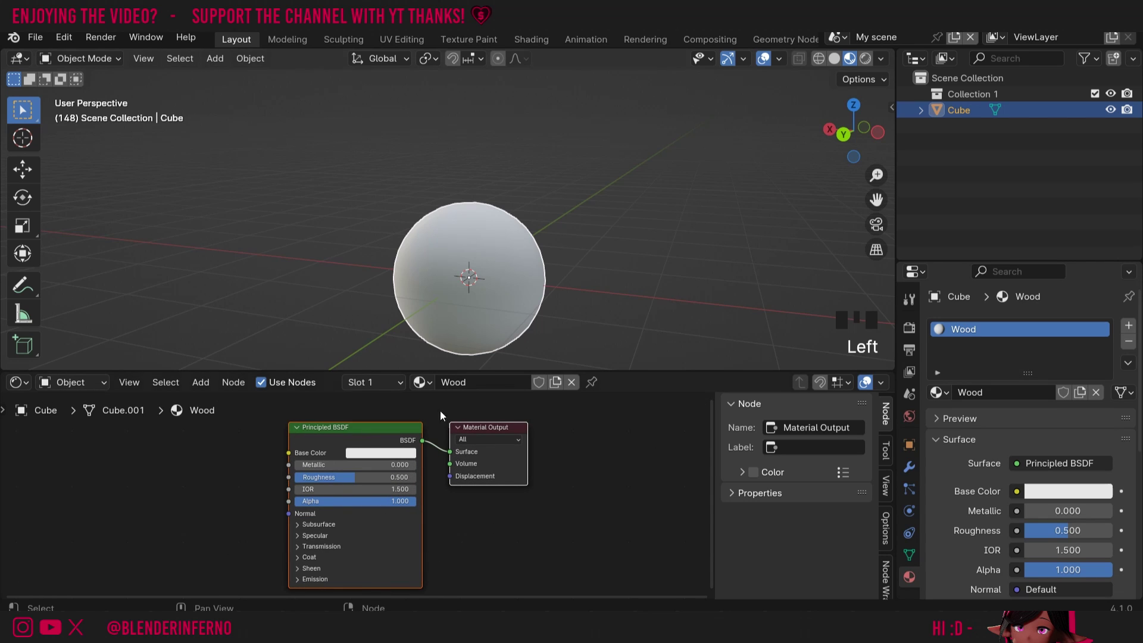
ctrl+scroll(197, 438, left, 3)
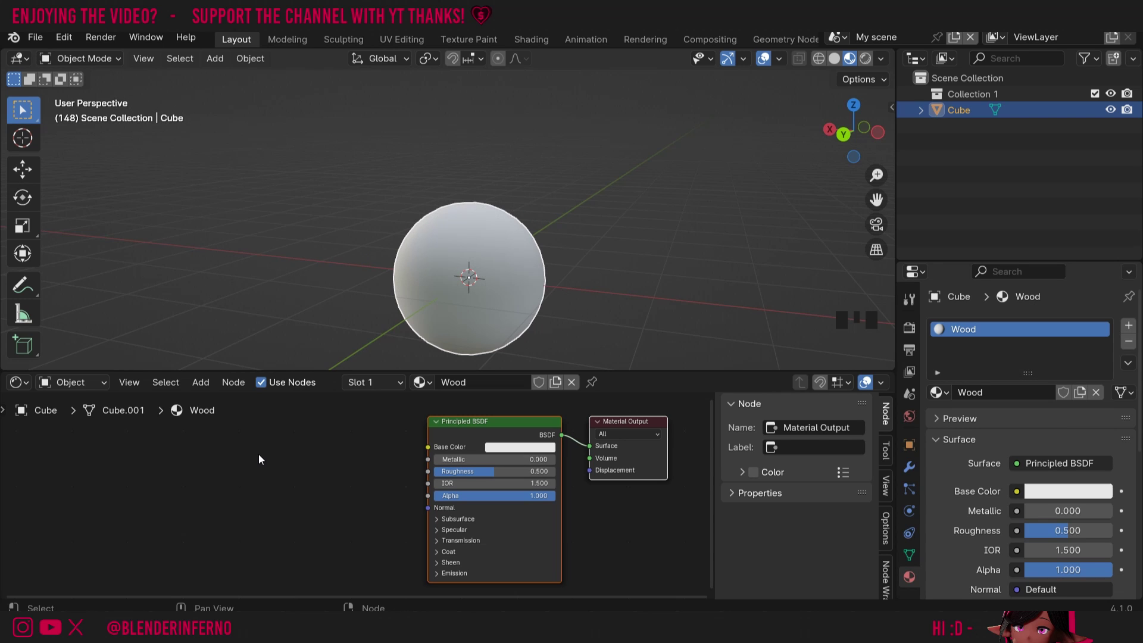
Step: Add a Noise Texture node and connect its Fac to the Material Output surface
key(shift+a)
mouse_move(227, 507)
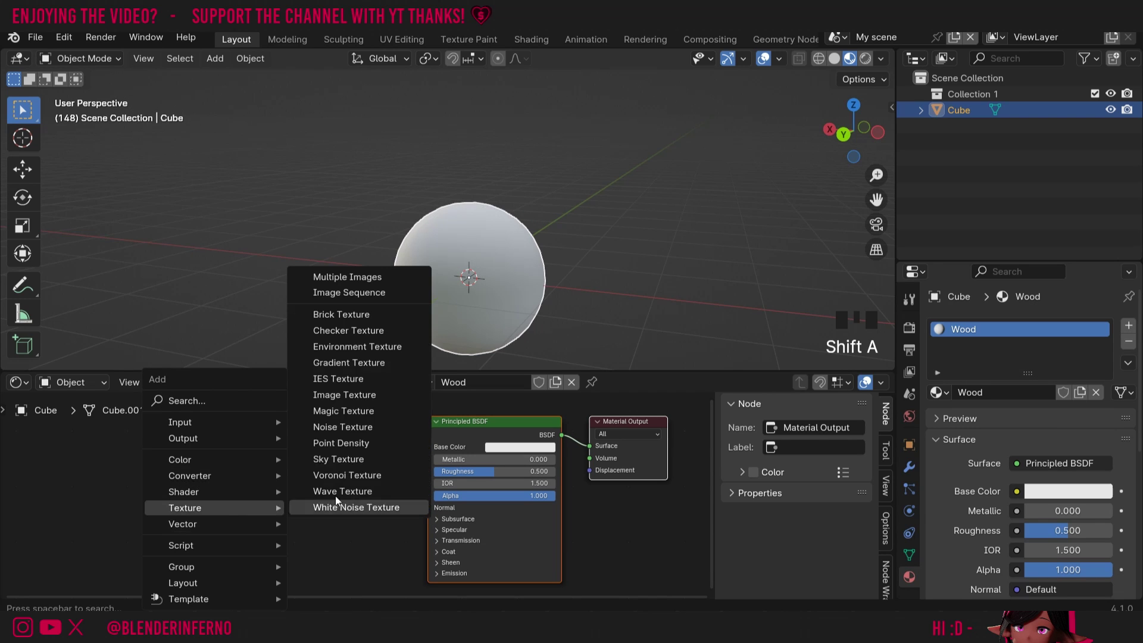
click(355, 428)
click(337, 444)
click(335, 448)
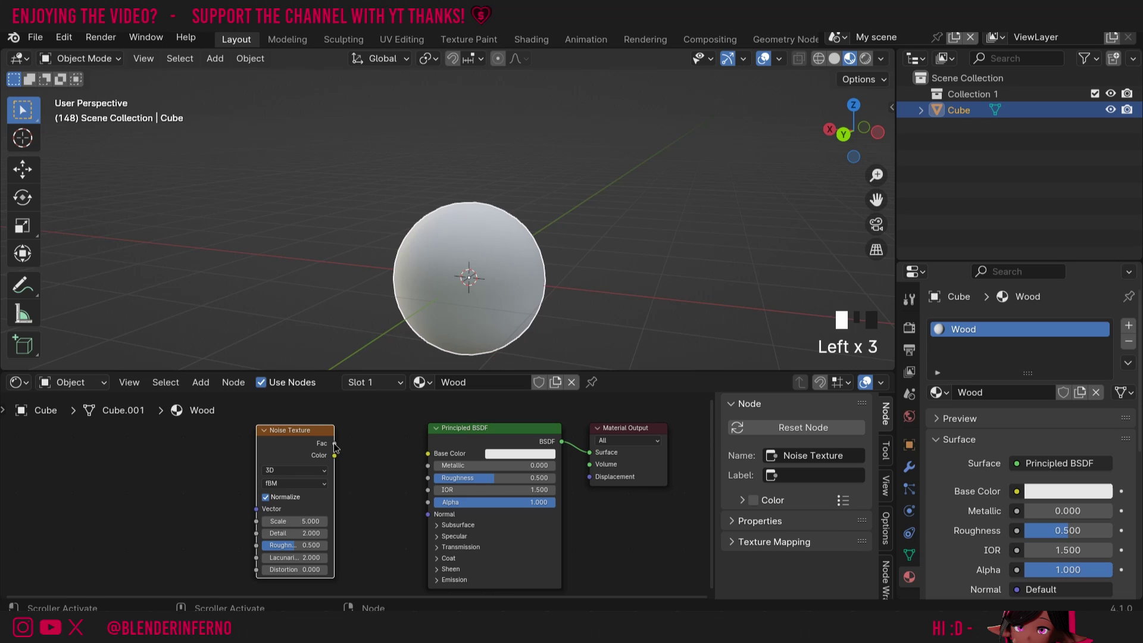
drag(335, 448, 591, 455)
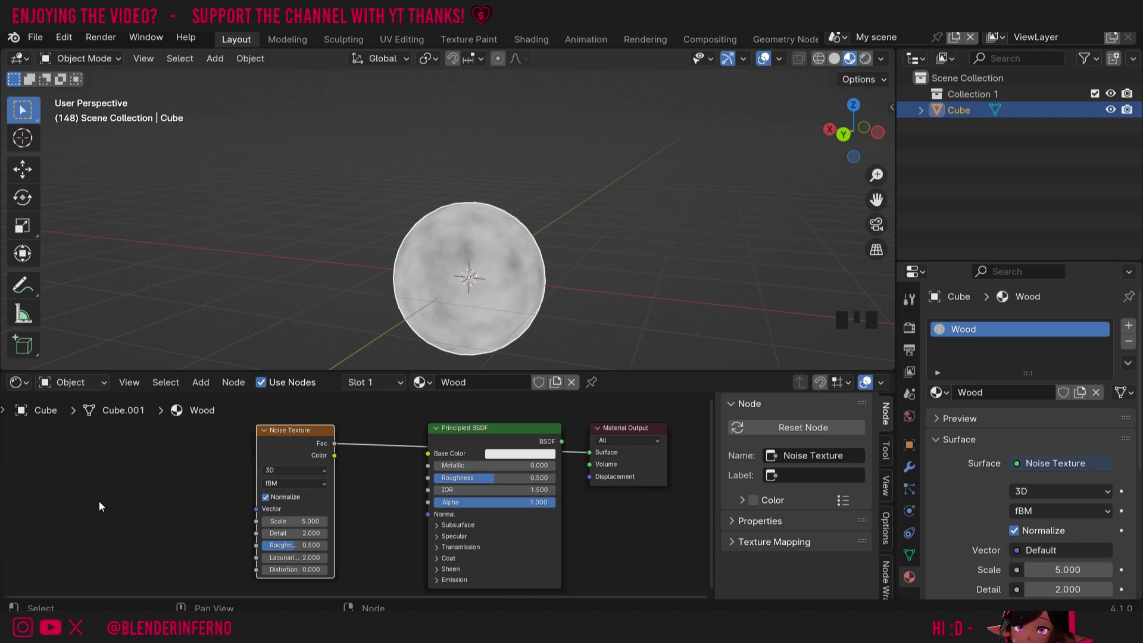
Step: Add a Texture Coordinate node and link its Object output to the noise Vector input
key(shift+a)
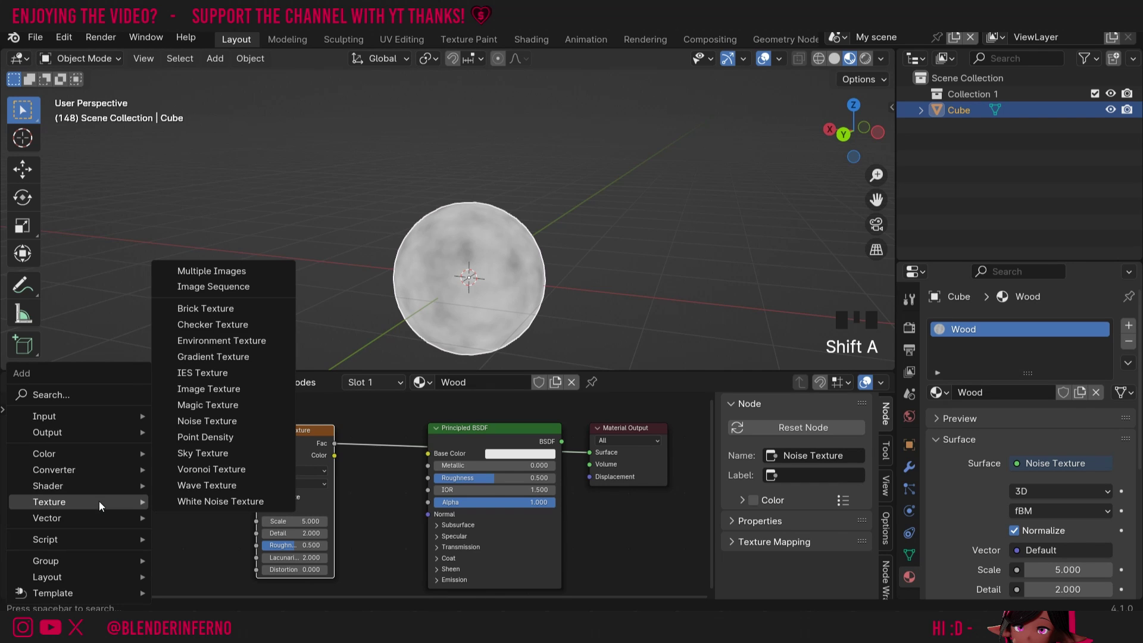
mouse_move(72, 415)
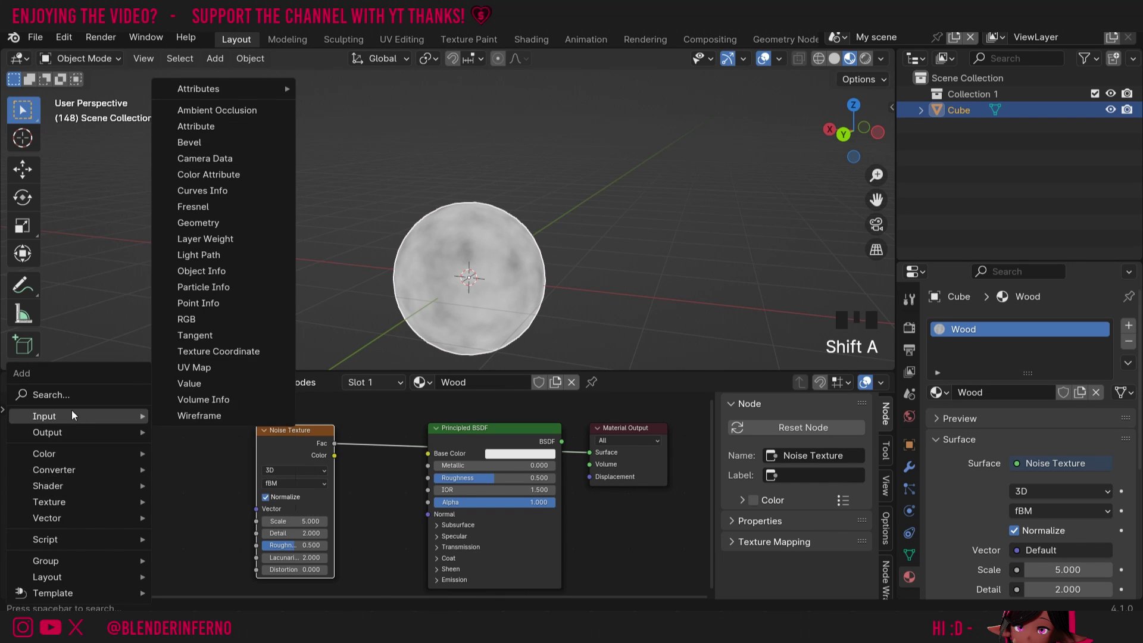
click(224, 351)
click(135, 498)
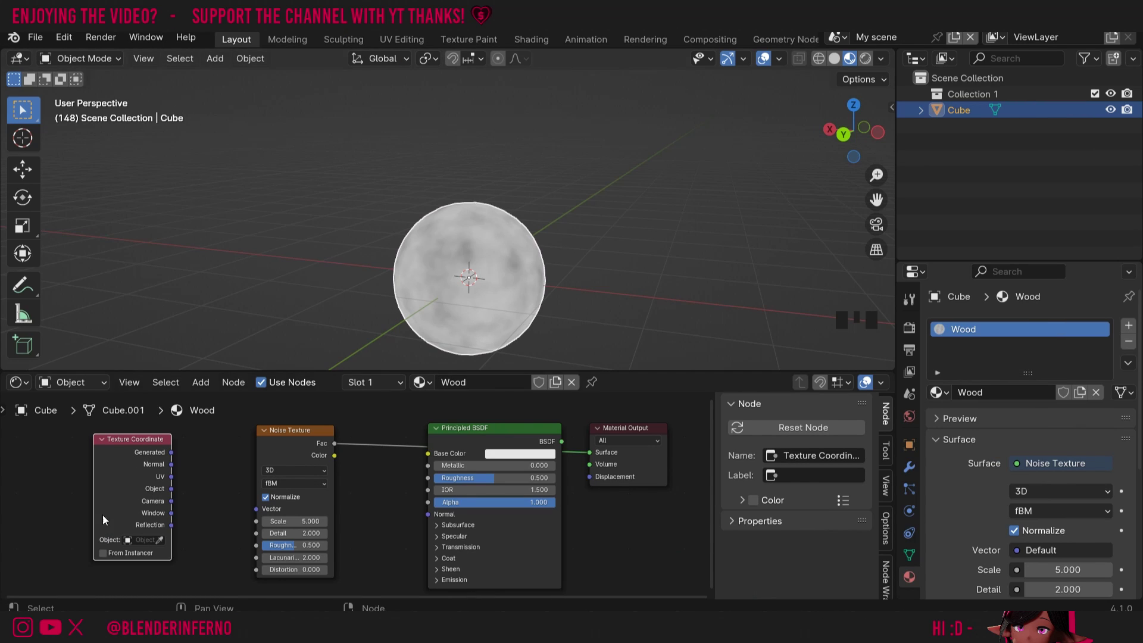
drag(280, 444, 282, 448)
drag(171, 488, 257, 512)
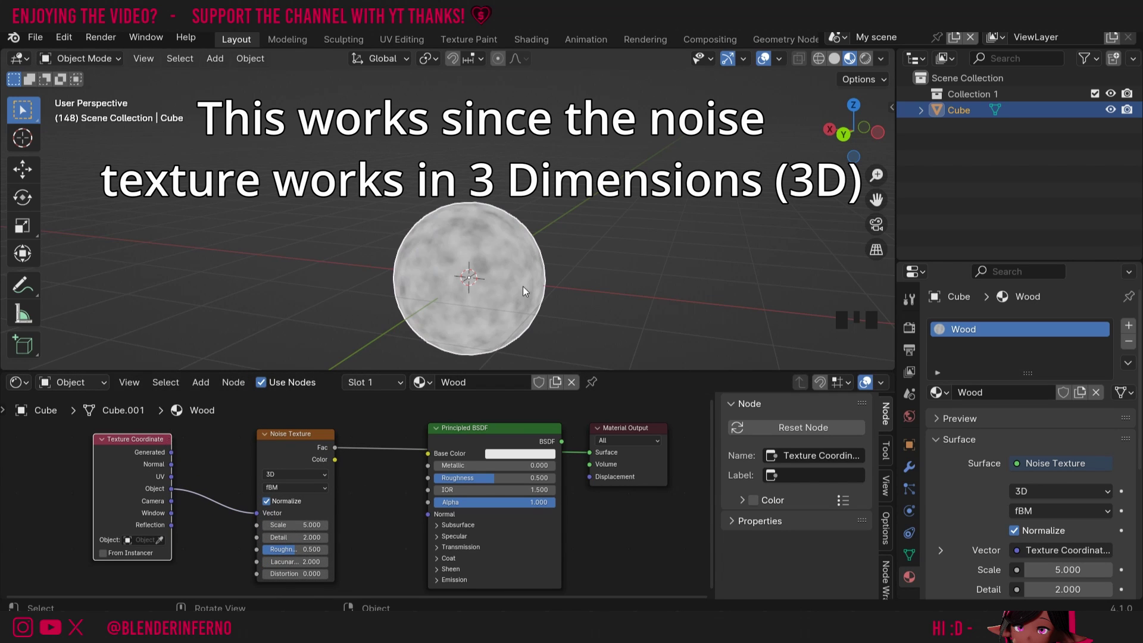
drag(855, 131, 862, 135)
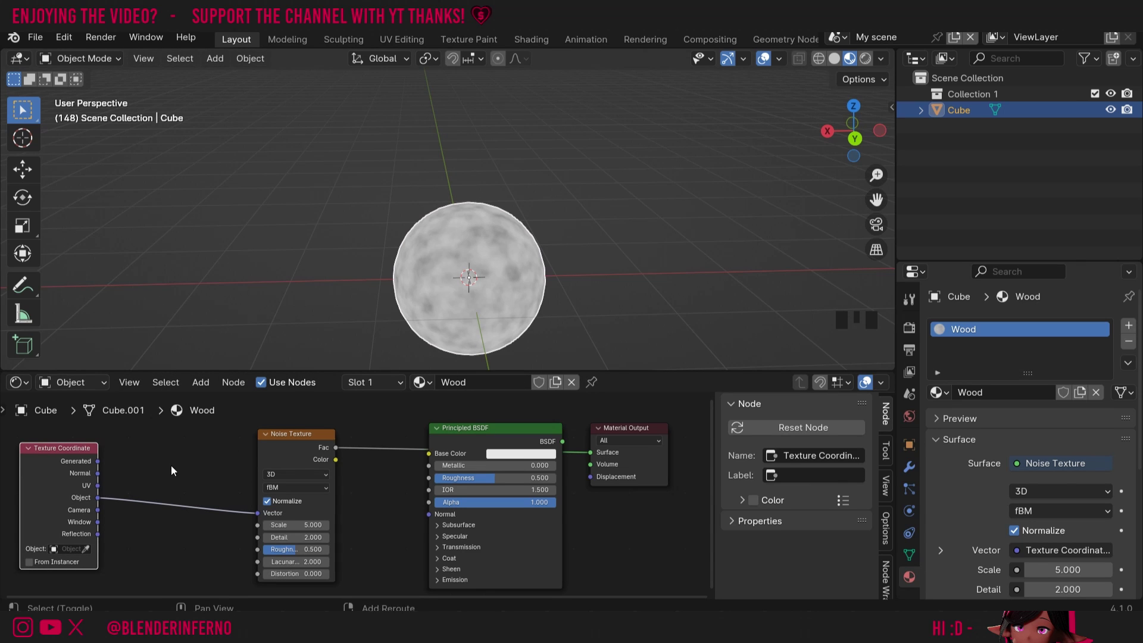
Step: Insert a Mapping node before the Noise Texture with Z scale 15
key(shift+a)
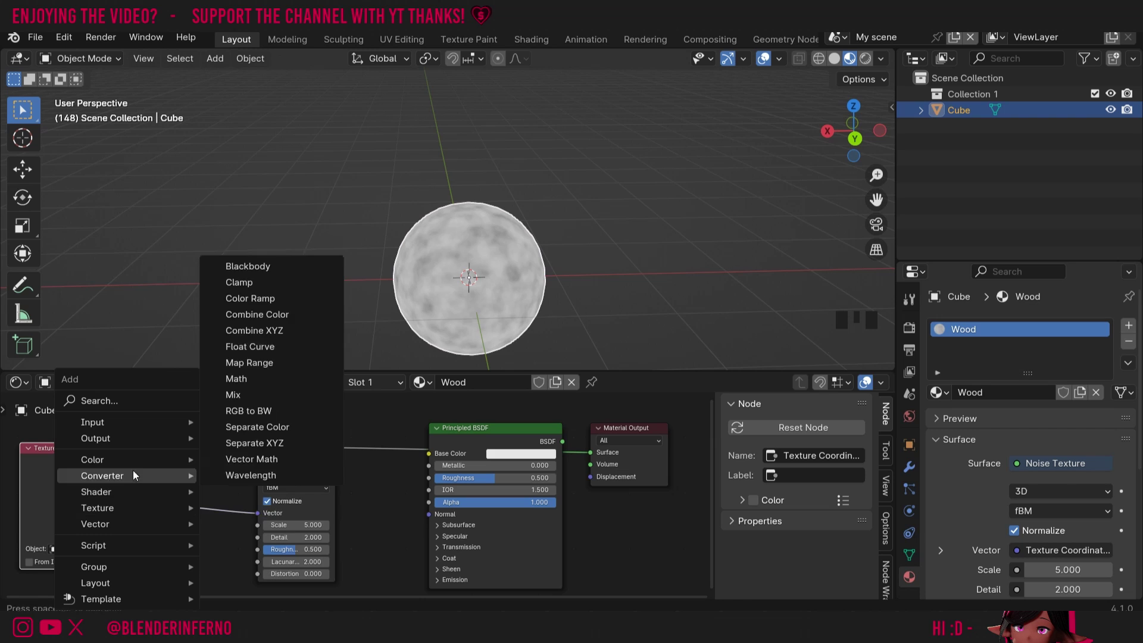
mouse_move(130, 524)
click(262, 431)
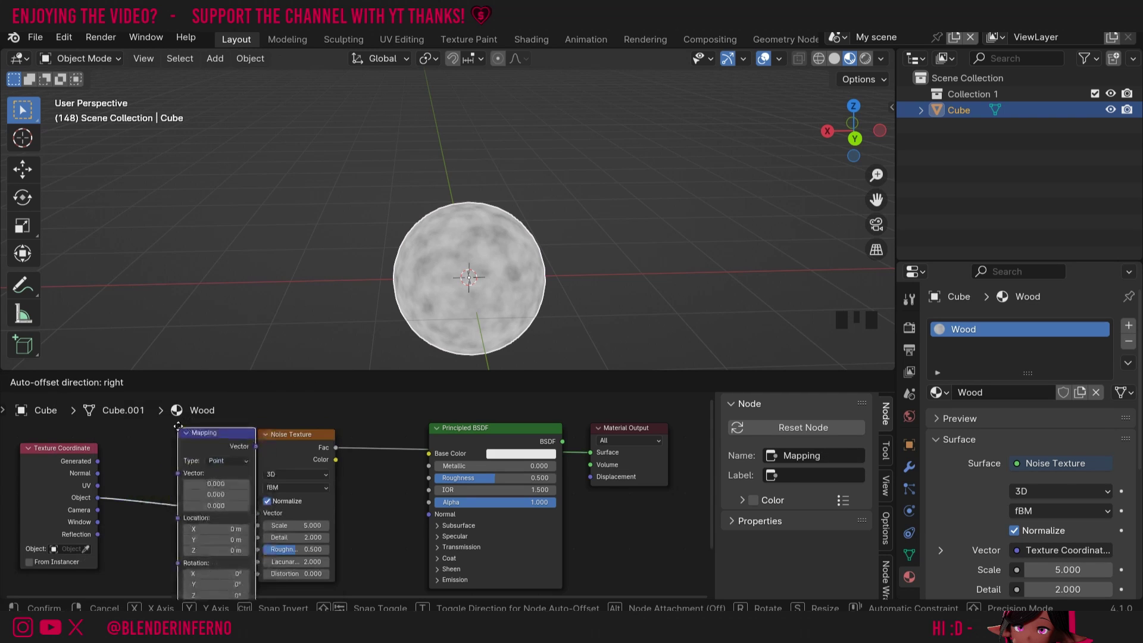
click(142, 444)
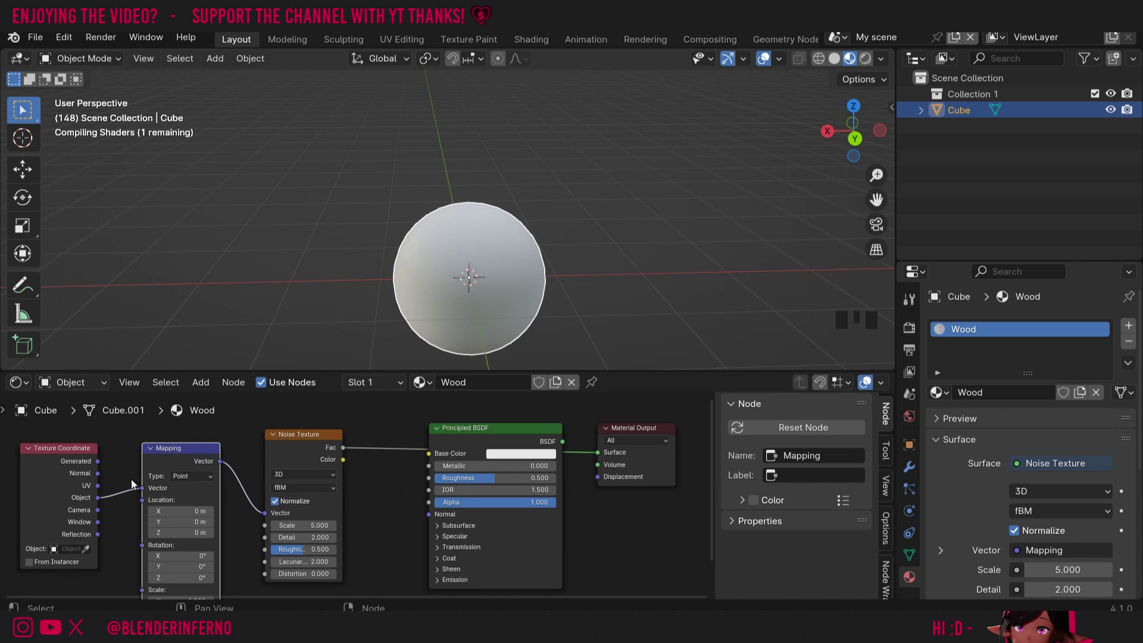
drag(270, 519, 245, 567)
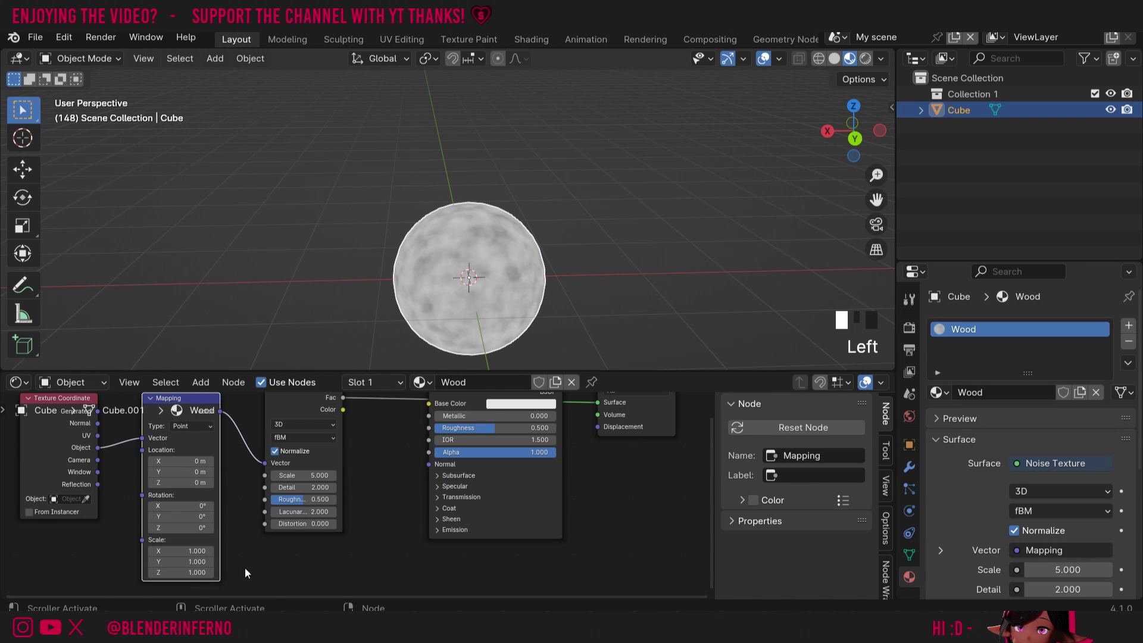
click(186, 572)
text(15)
key(Return)
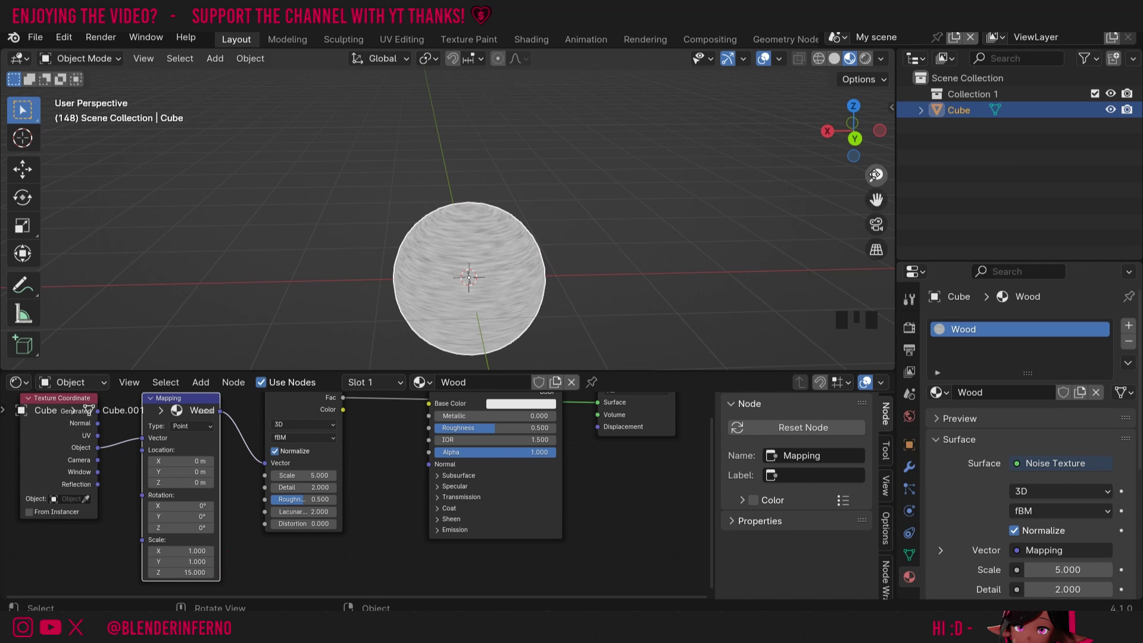
Step: Set the Noise Texture's Scale to 6.1
drag(875, 173, 868, 159)
click(854, 143)
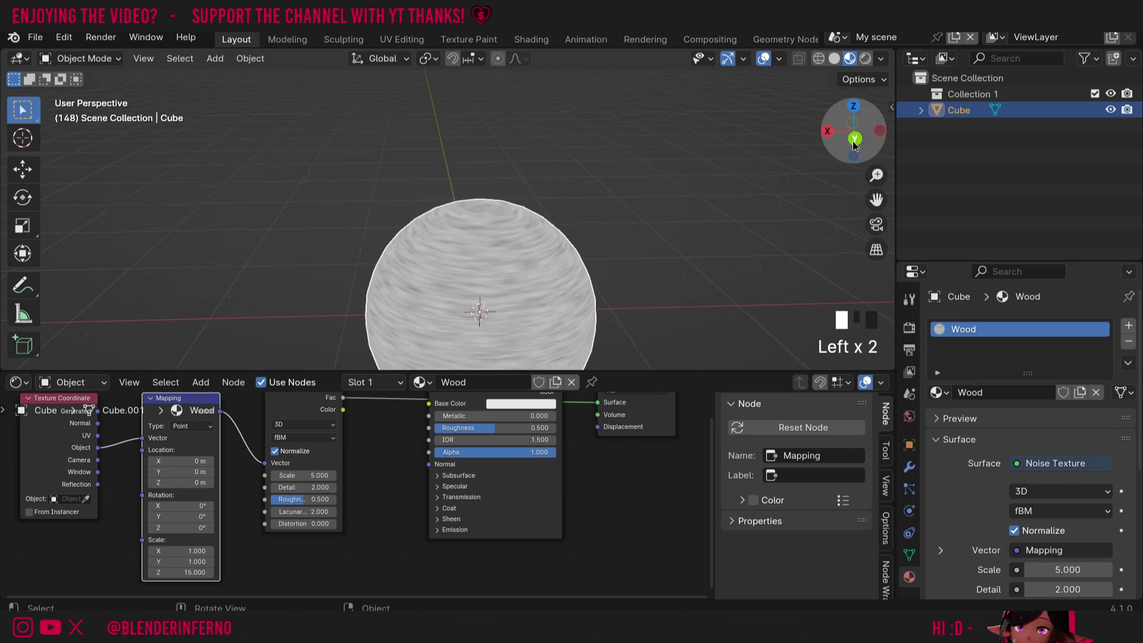
click(305, 474)
text(6.)
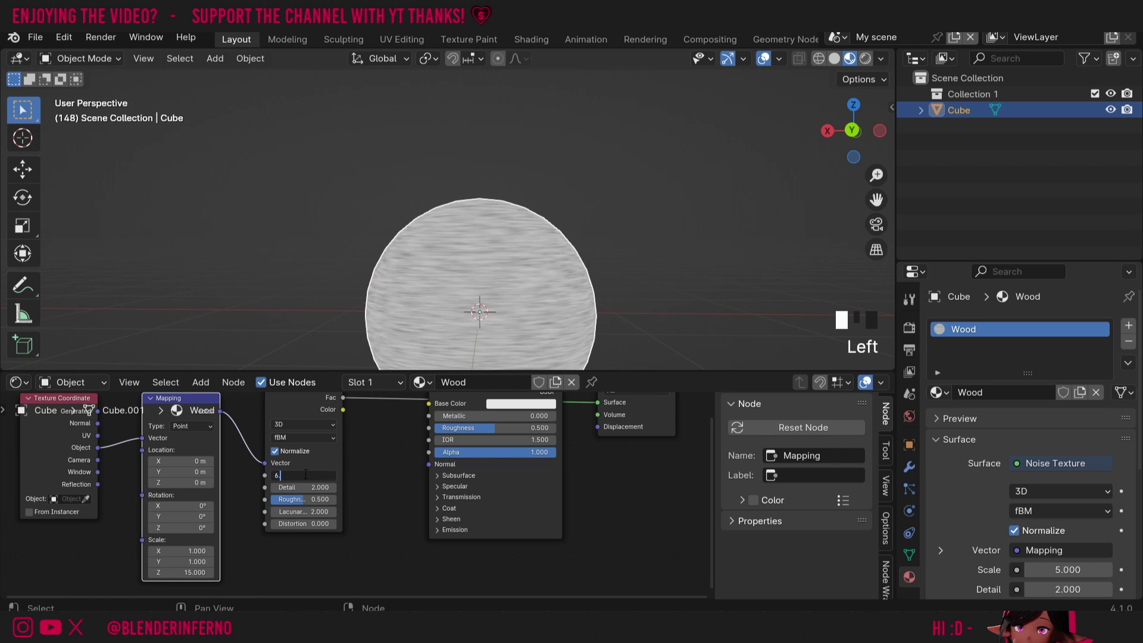
text(1)
key(Return)
Step: Wire noise Fac to Base Color and the Principled BSDF back to the Material Output
drag(598, 450, 429, 451)
drag(562, 440, 597, 451)
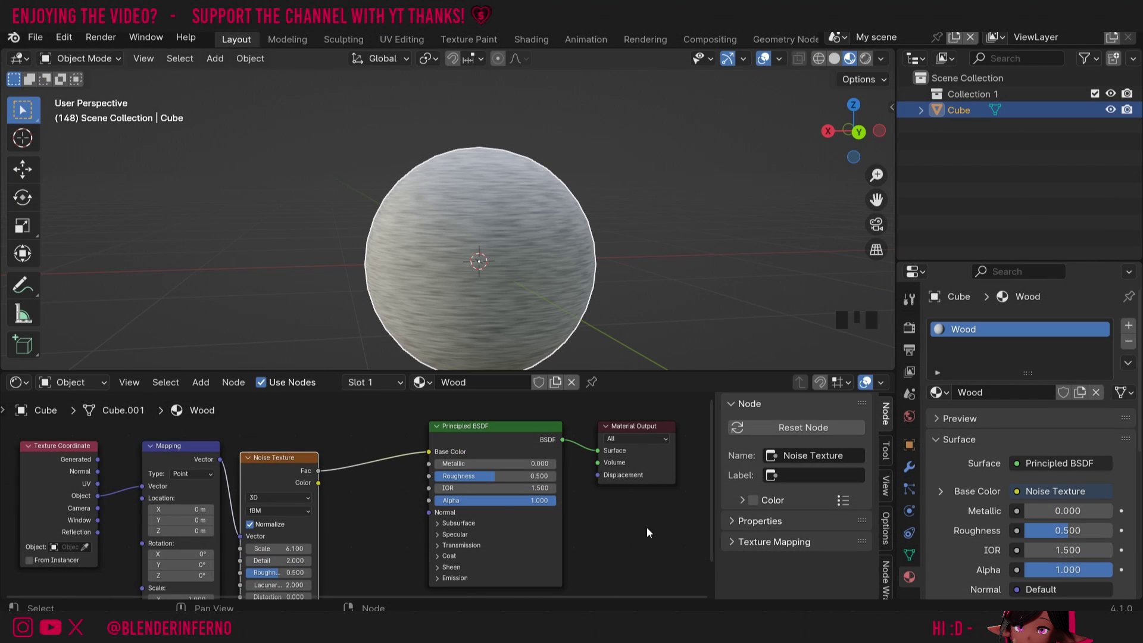
key(n)
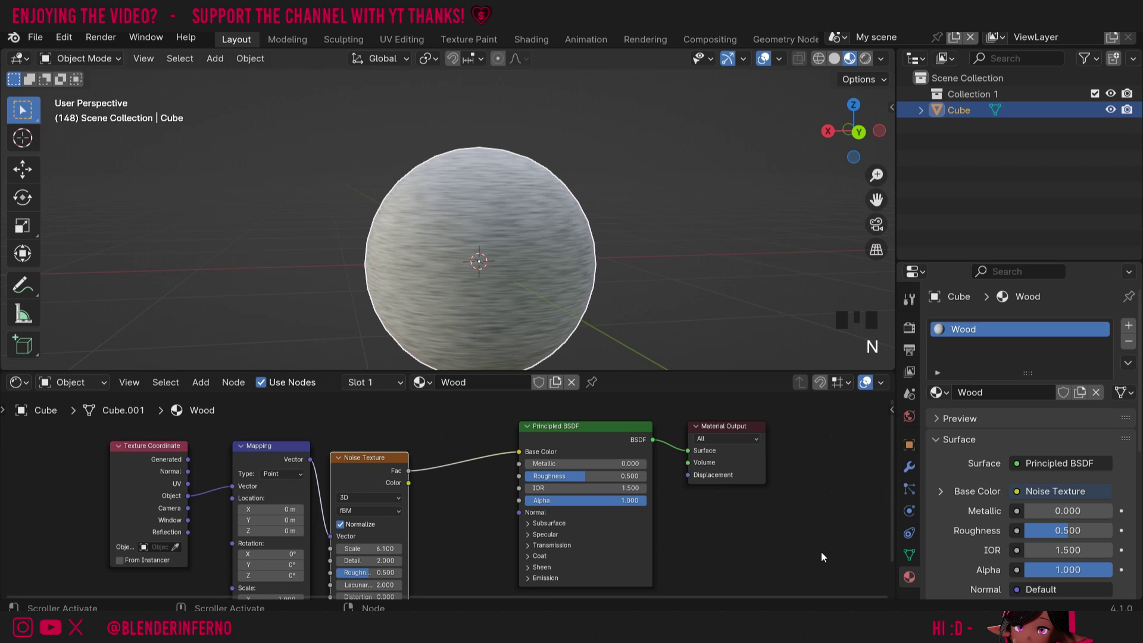
drag(783, 572, 675, 435)
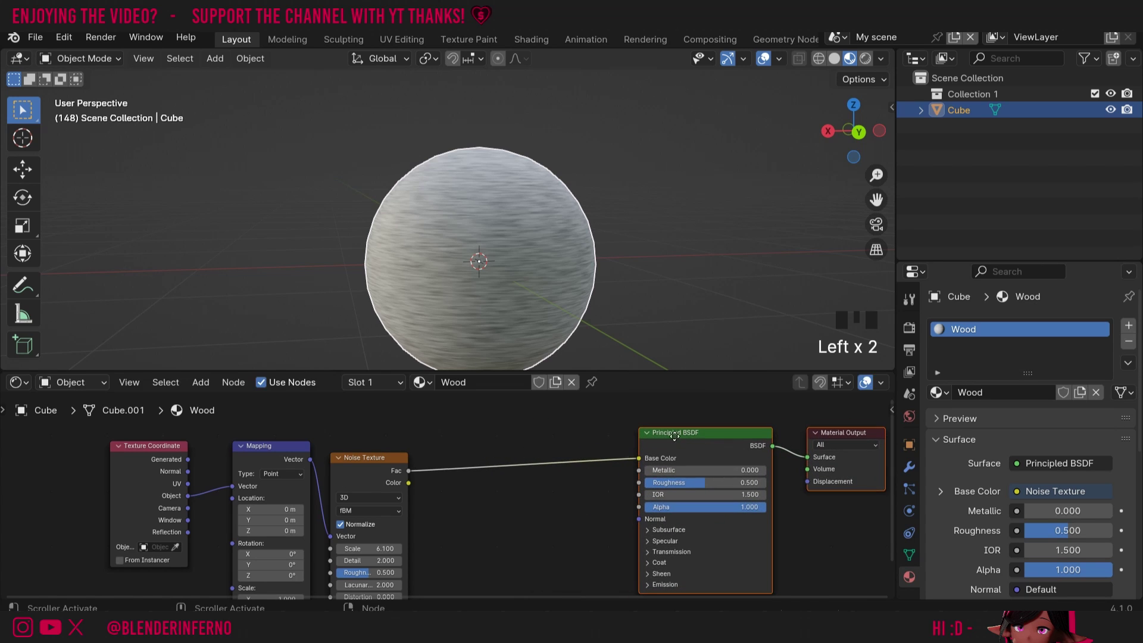
Step: Add a Color Ramp node onto the link between noise Fac and Base Color
key(shift+a)
mouse_move(531, 440)
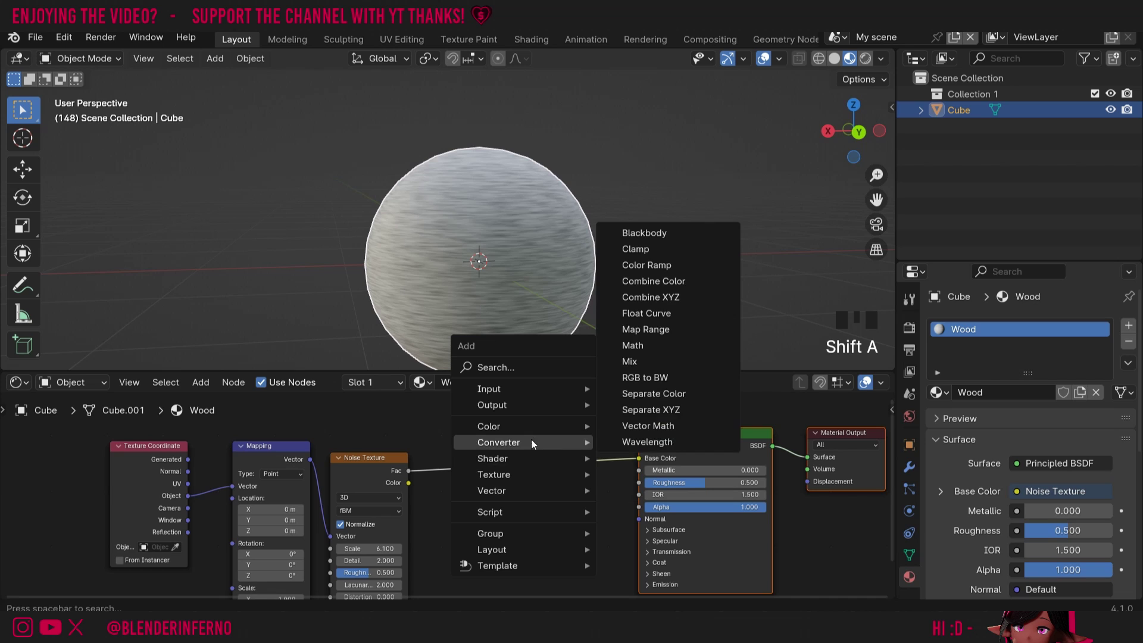
click(667, 265)
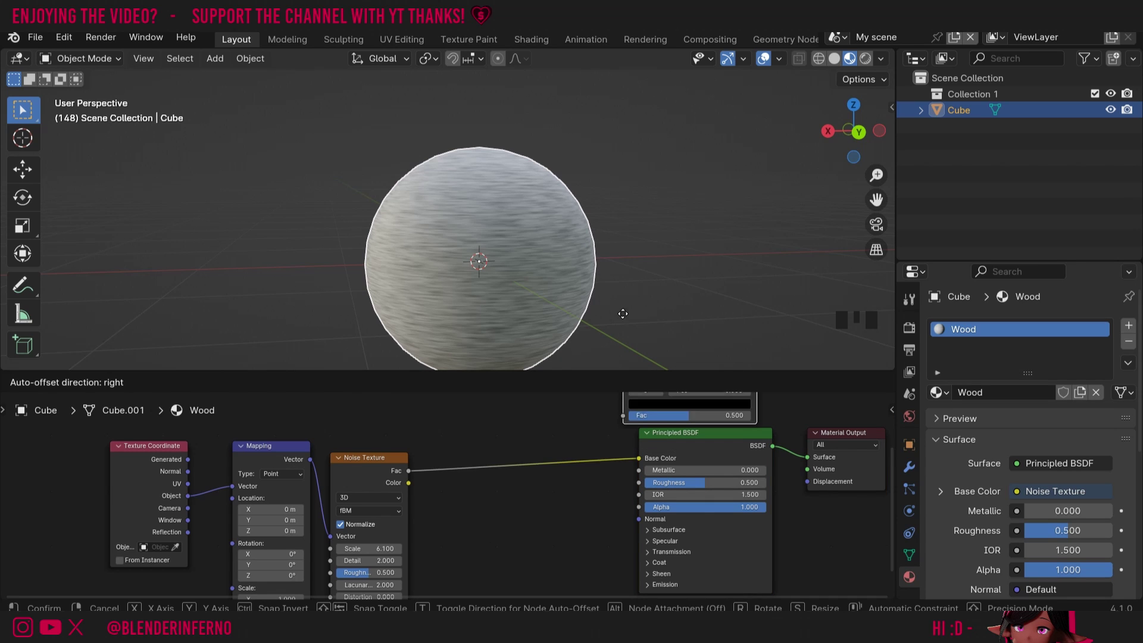
click(461, 426)
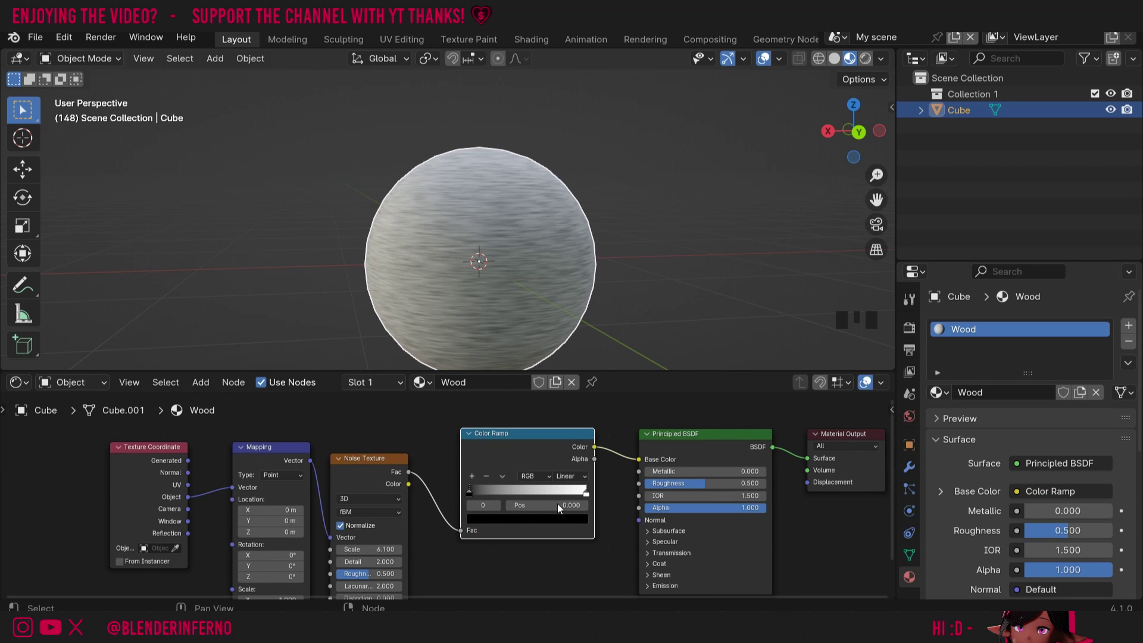
Step: Select the ramp's colour stops and open a stop's colour picker
click(473, 495)
click(470, 492)
click(470, 493)
click(588, 494)
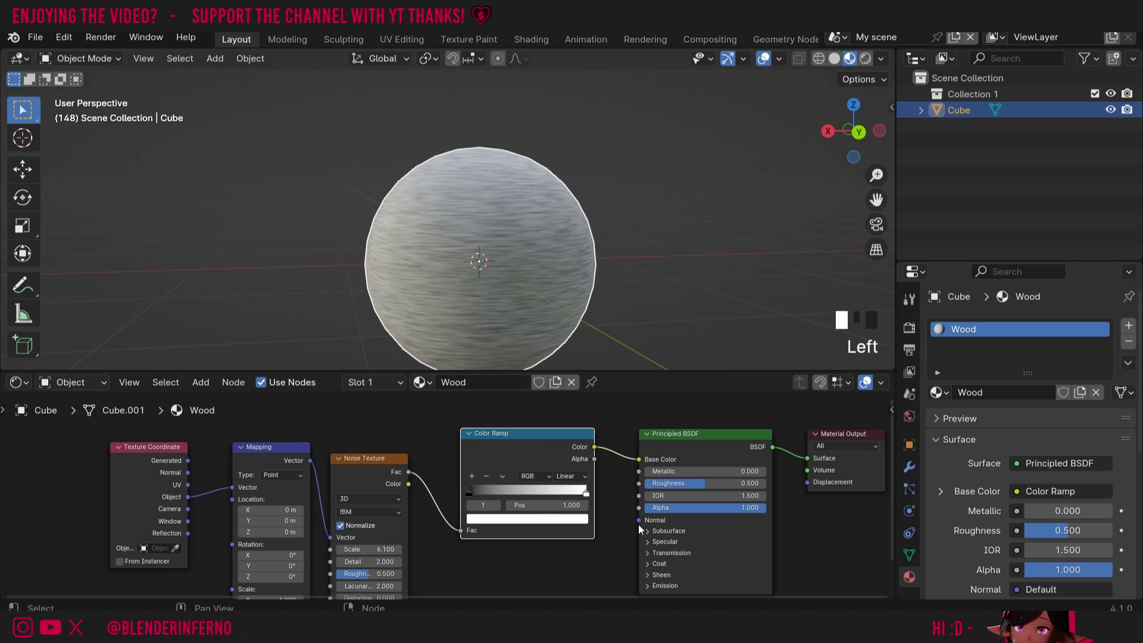
click(544, 518)
Step: Set the dark stop to a deep brown and show its colour as hex
click(527, 519)
click(508, 425)
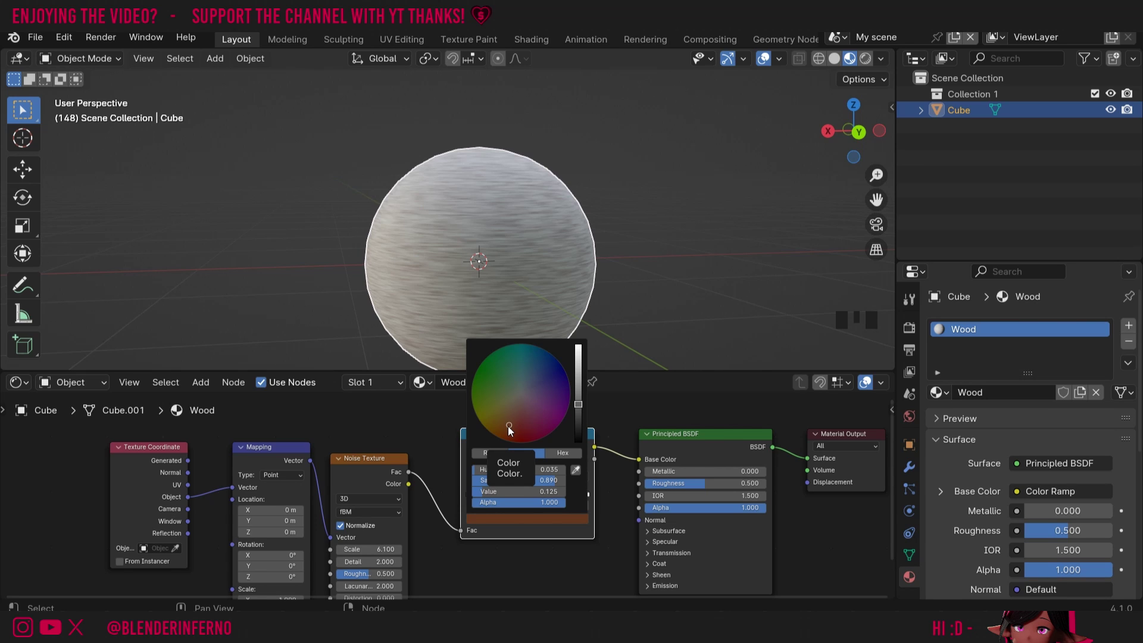
click(508, 427)
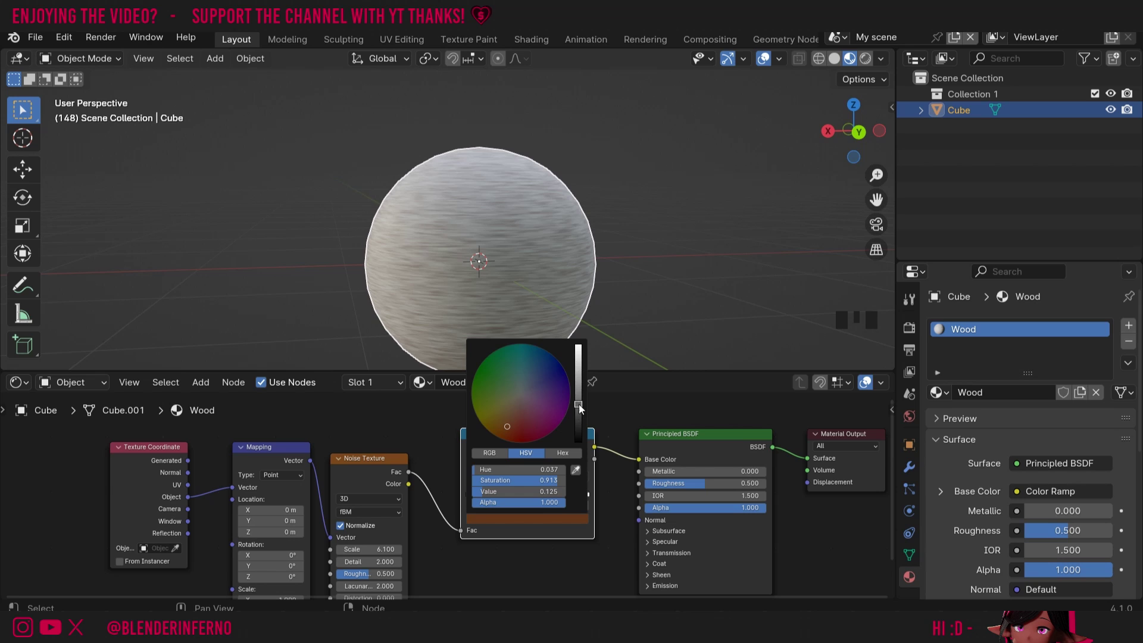
click(570, 453)
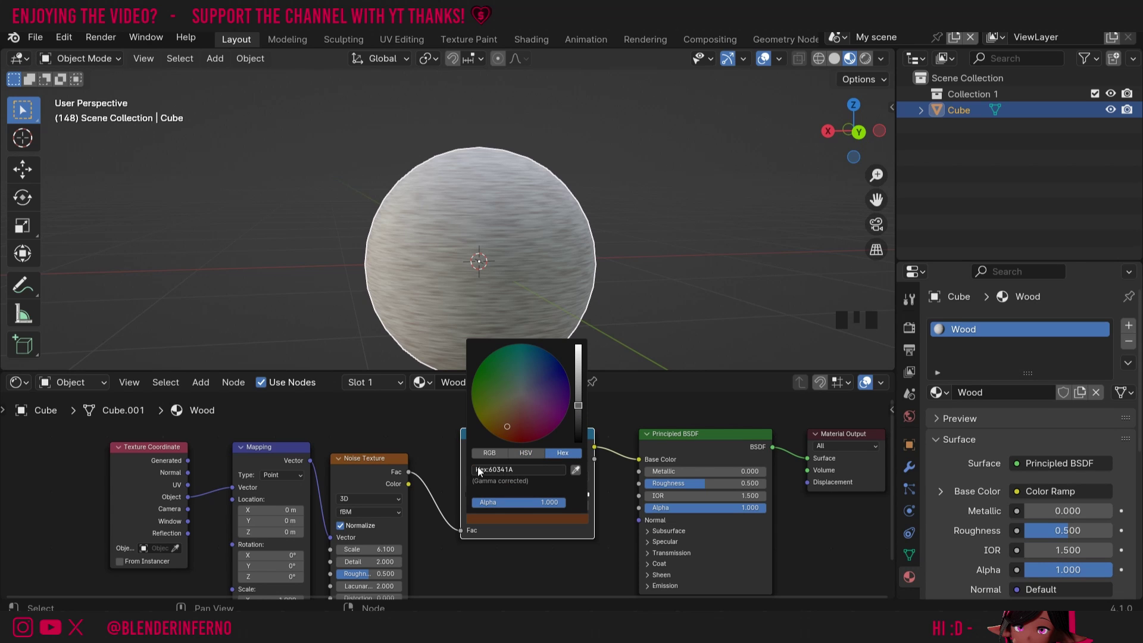
Step: Paste tan D4A280 into the white stop's colour
click(584, 492)
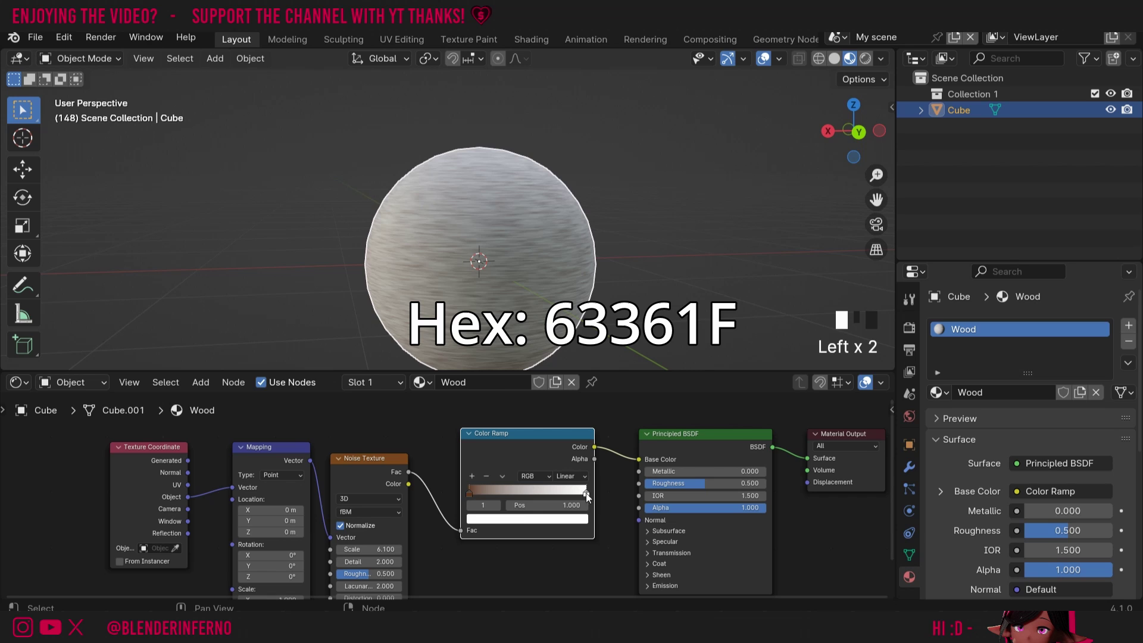
click(520, 523)
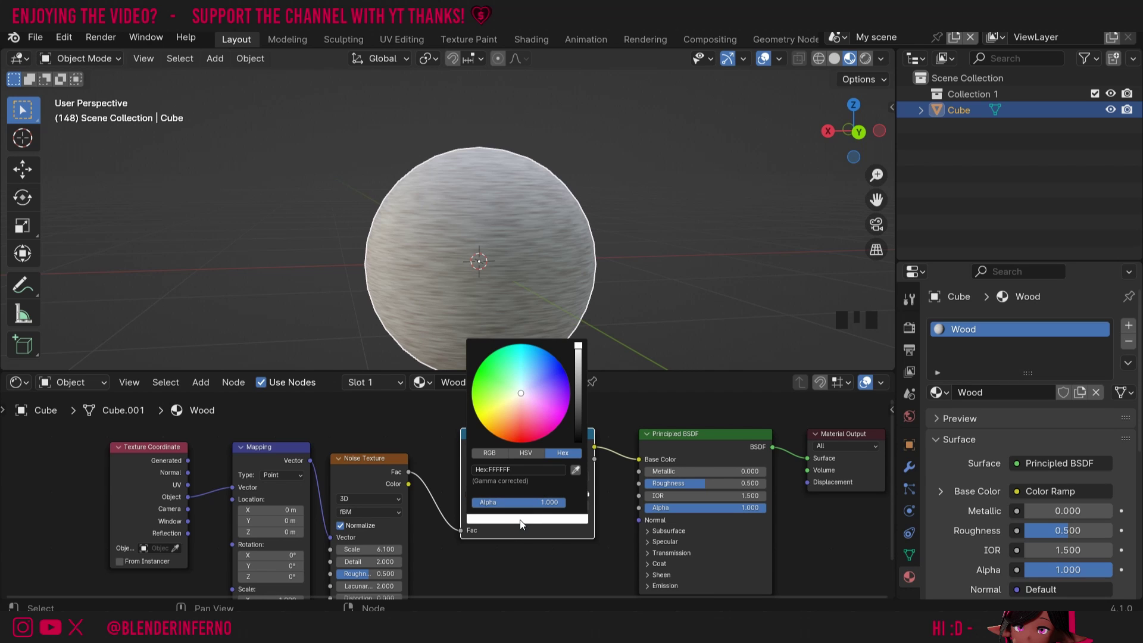
key(ctrl+v)
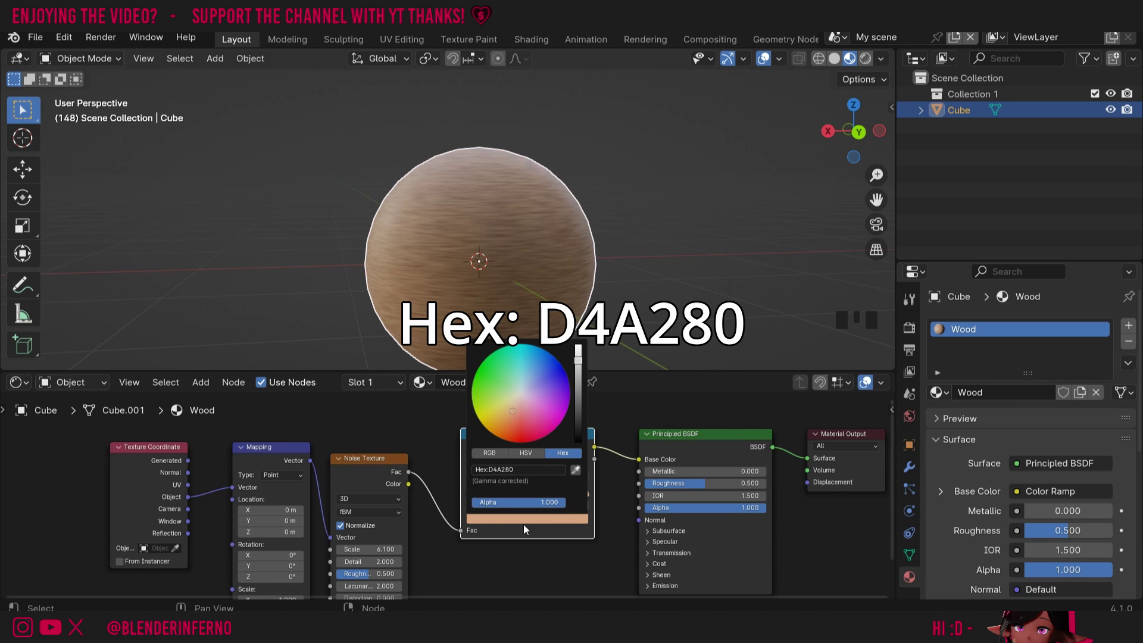
drag(863, 138, 899, 141)
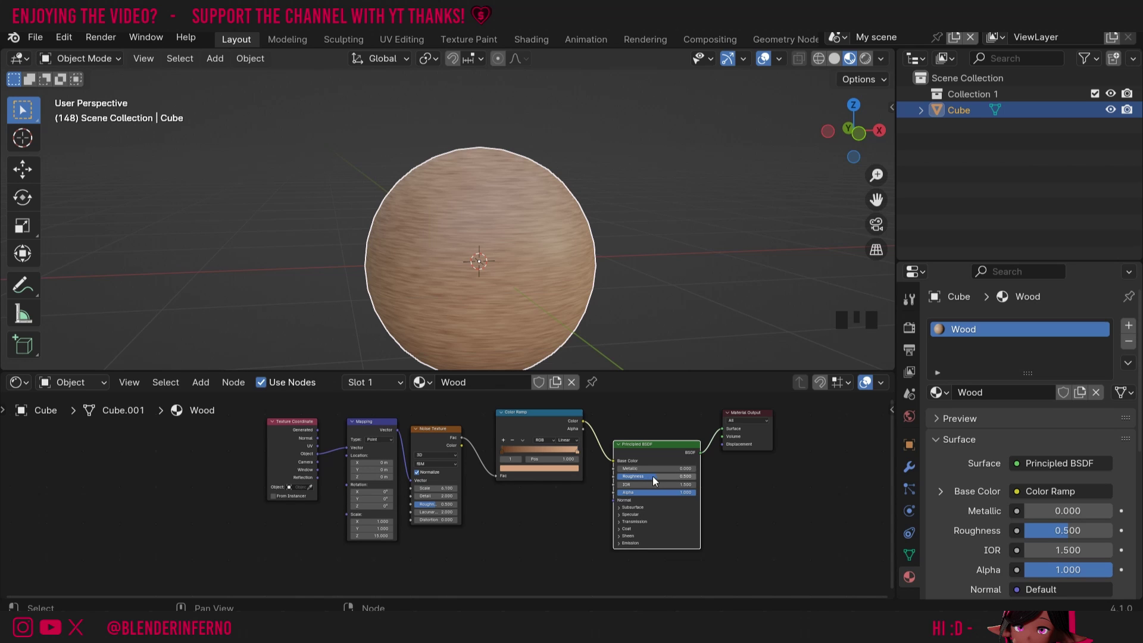
Step: Drag the Principled BSDF Roughness from 0.500 down to 0.000
drag(652, 476, 622, 476)
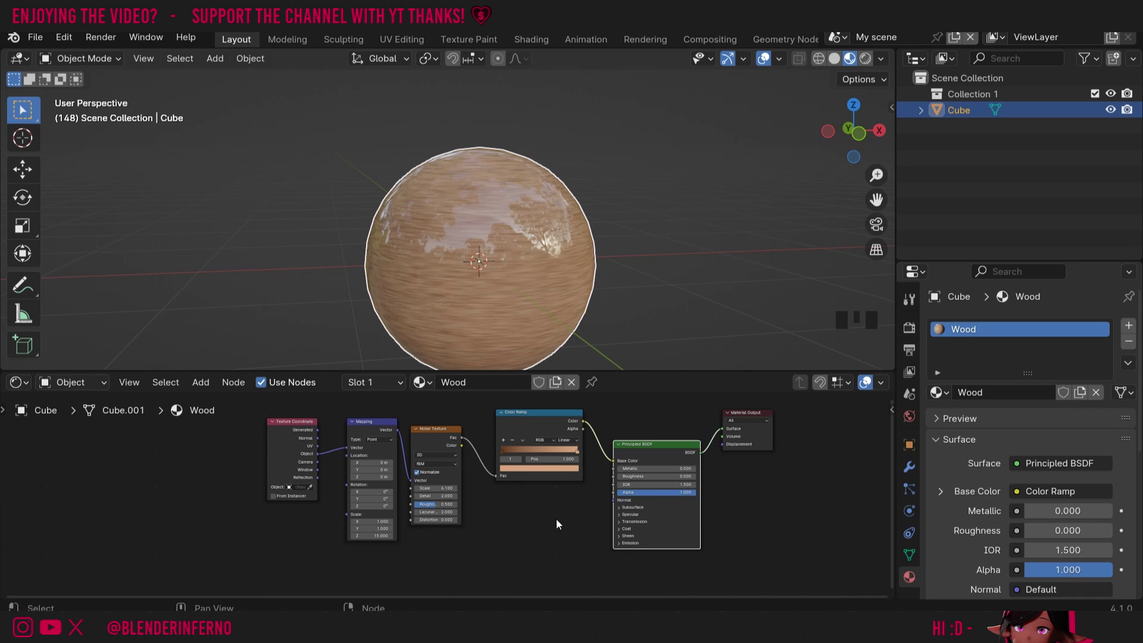
Step: Add a second Color Ramp fed by noise Fac, its Color driving Roughness
key(shift+a)
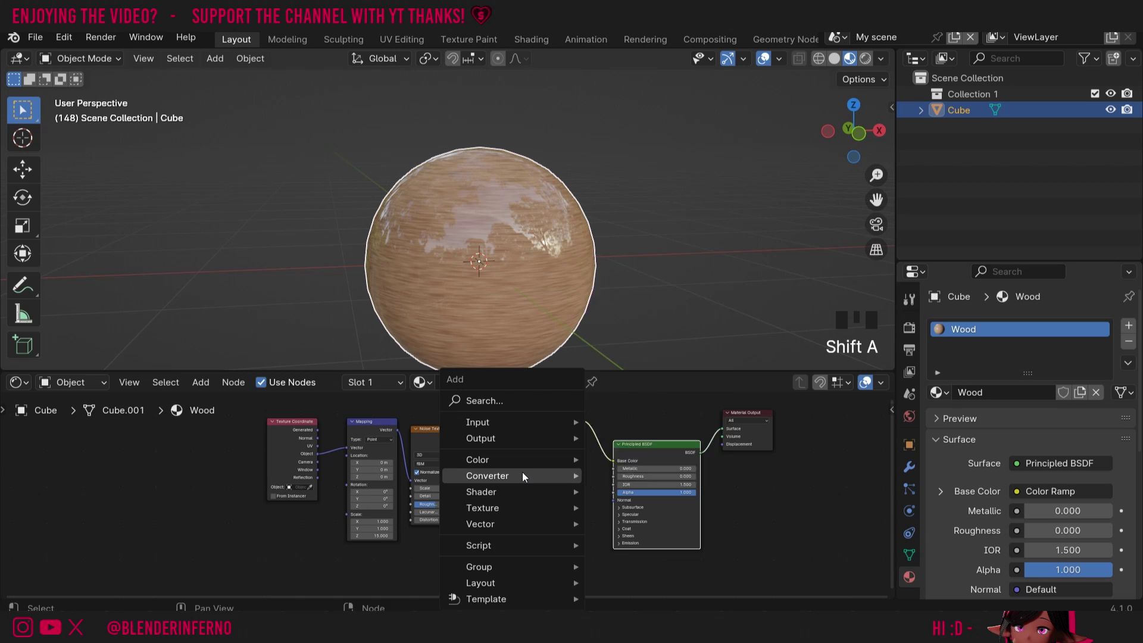
mouse_move(523, 472)
click(635, 298)
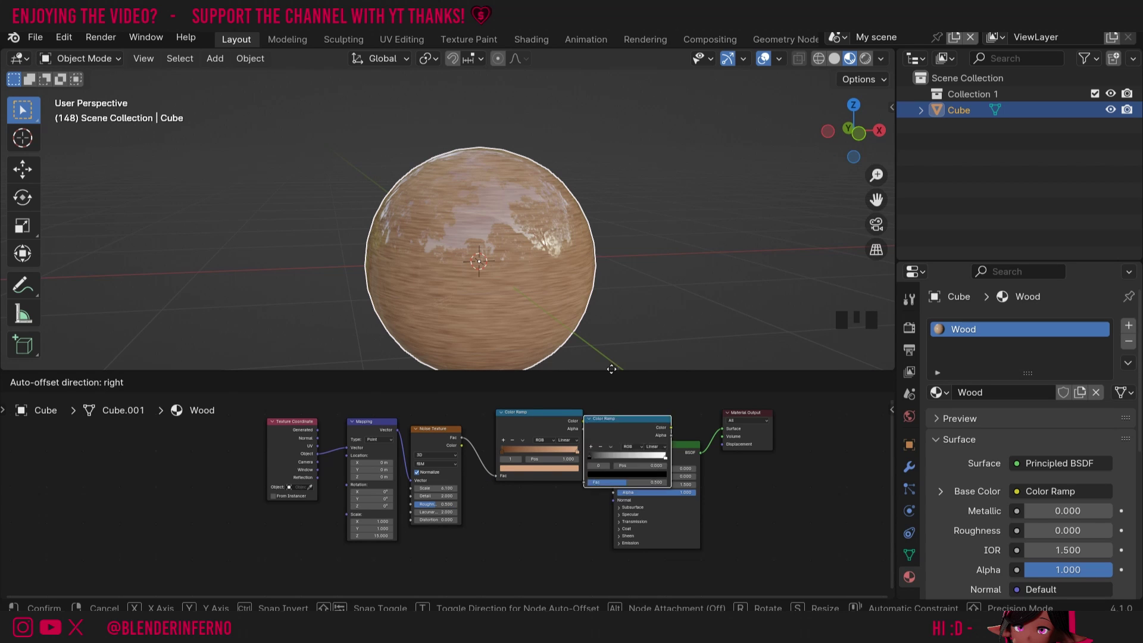
click(535, 503)
drag(462, 439, 495, 560)
drag(581, 505, 612, 478)
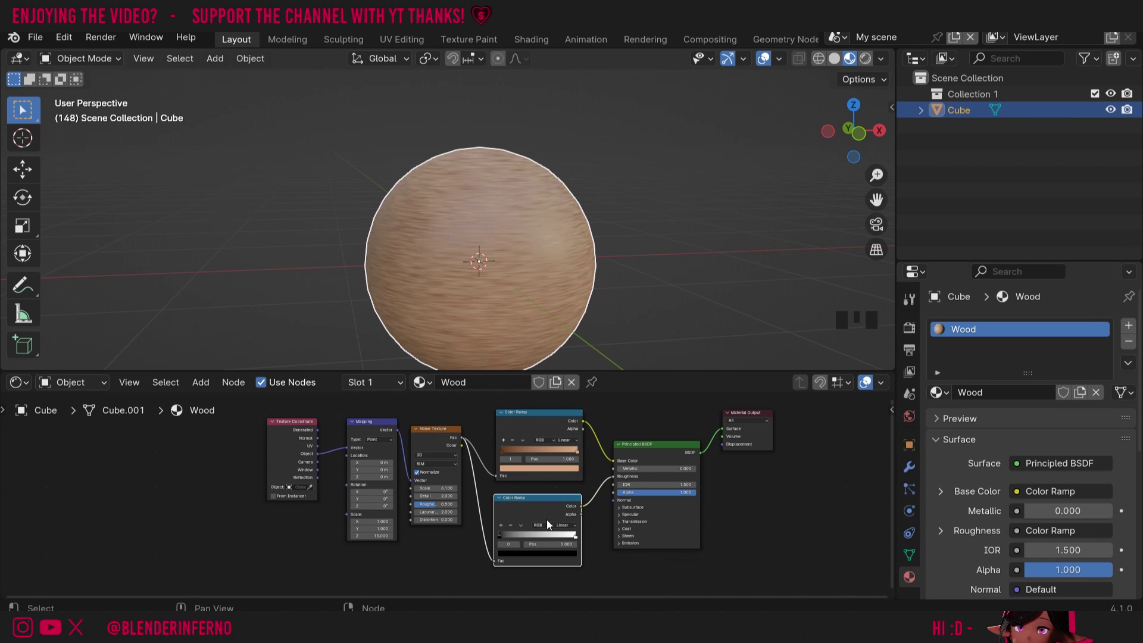
Step: Adjust the roughness ramp's black stop colour and reposition the ramp node
double_click(526, 536)
click(539, 555)
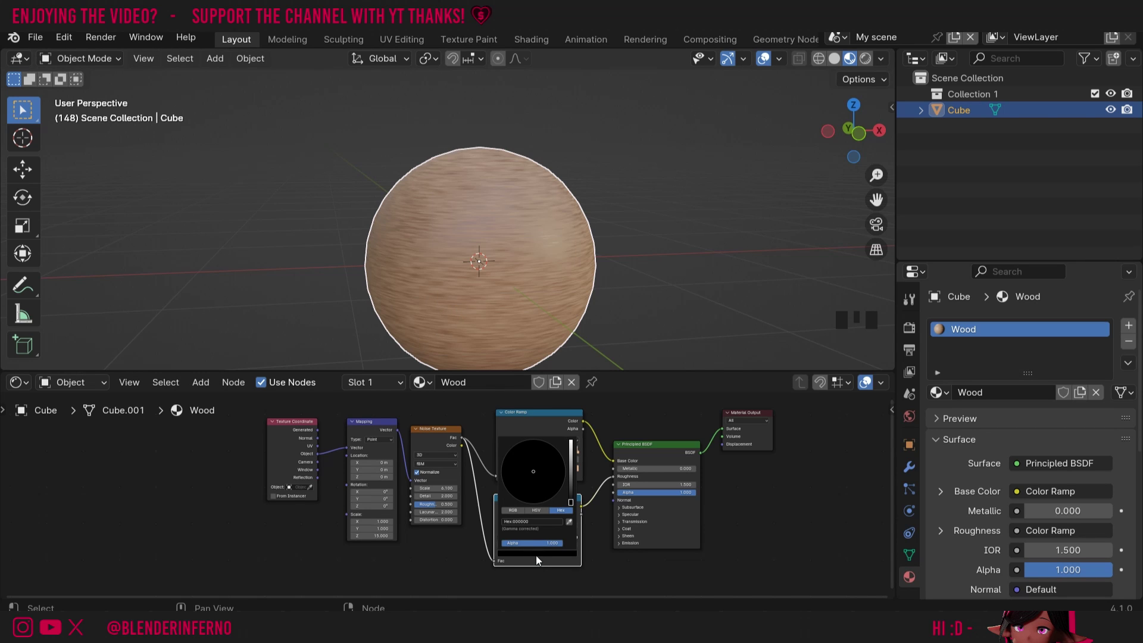
scroll(745, 473, up, 2)
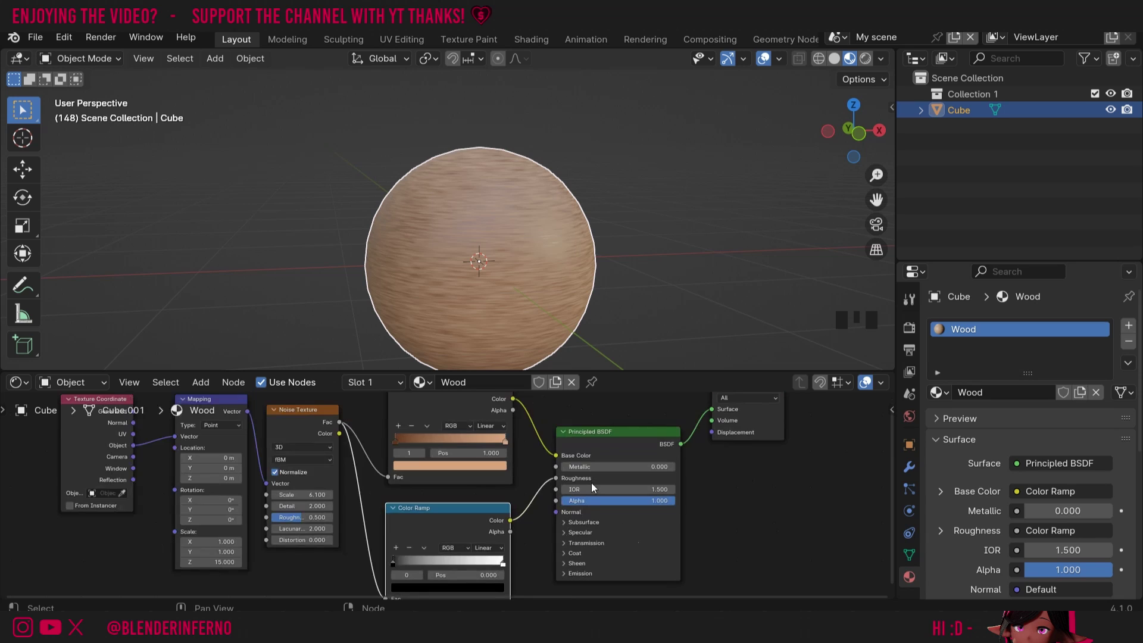
drag(556, 478, 662, 476)
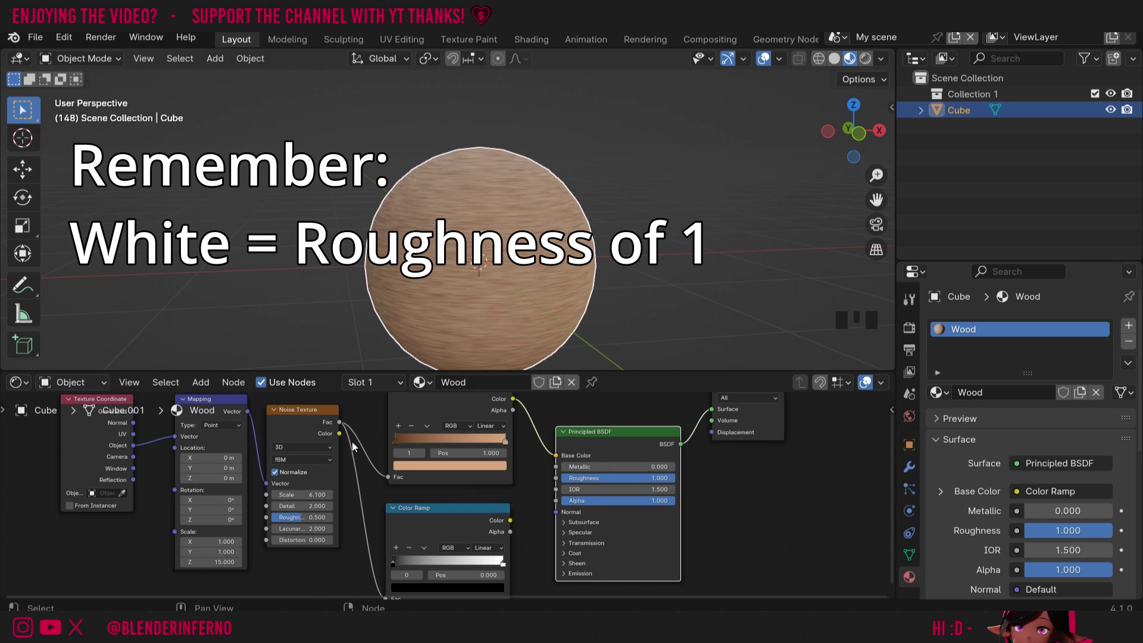
drag(453, 507, 555, 478)
Step: Lighten the roughness ramp's black stop to grey A6A6A6
click(393, 554)
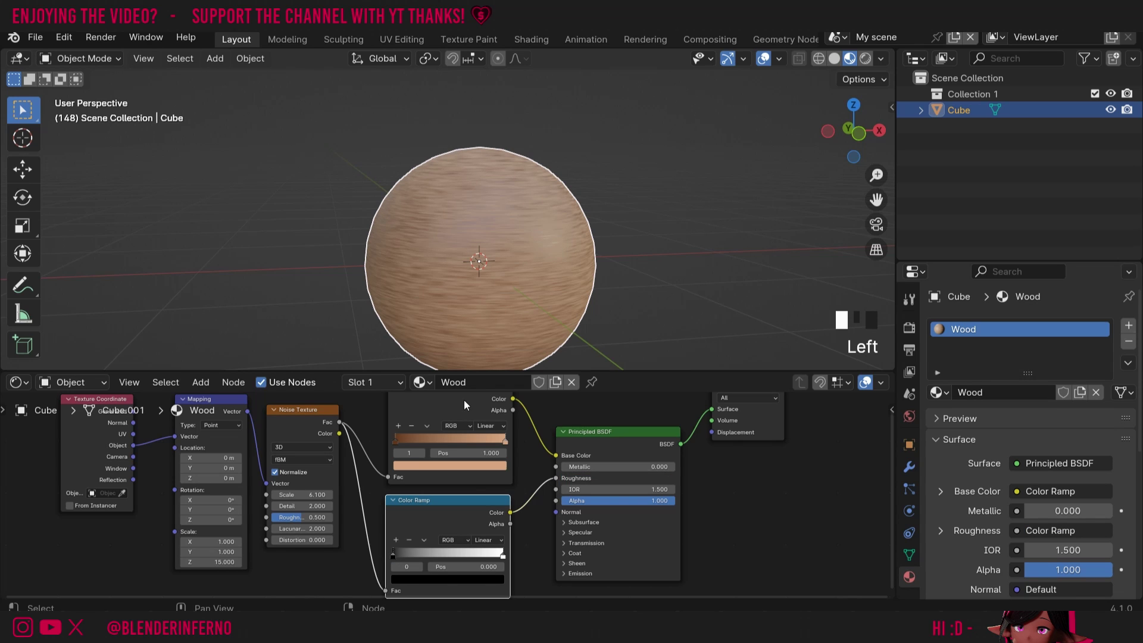
click(421, 580)
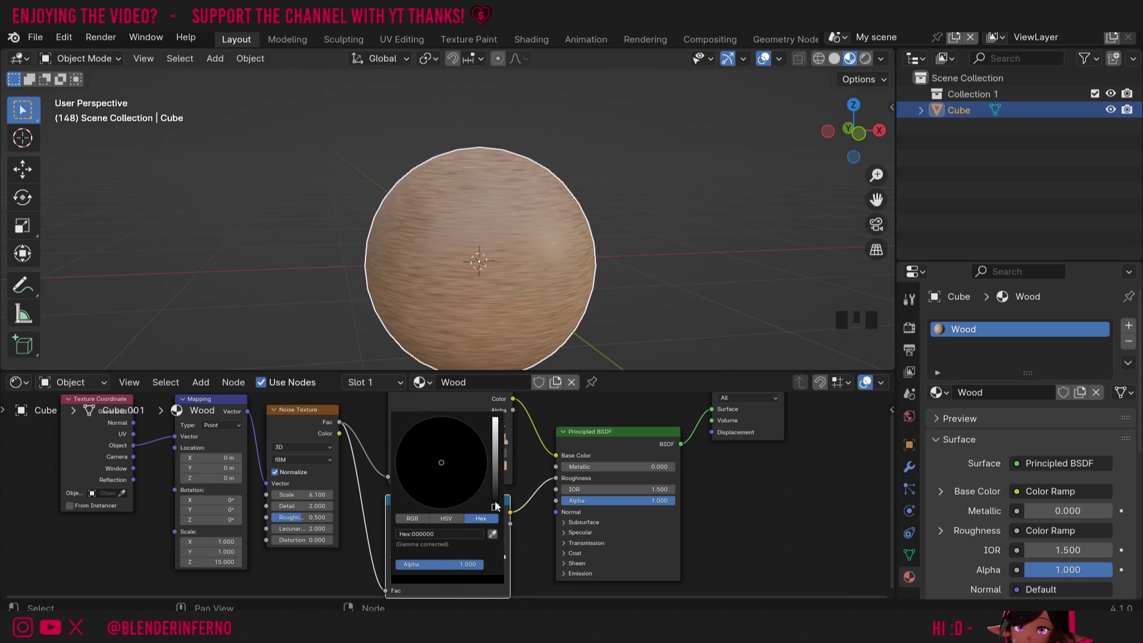
drag(496, 507, 496, 448)
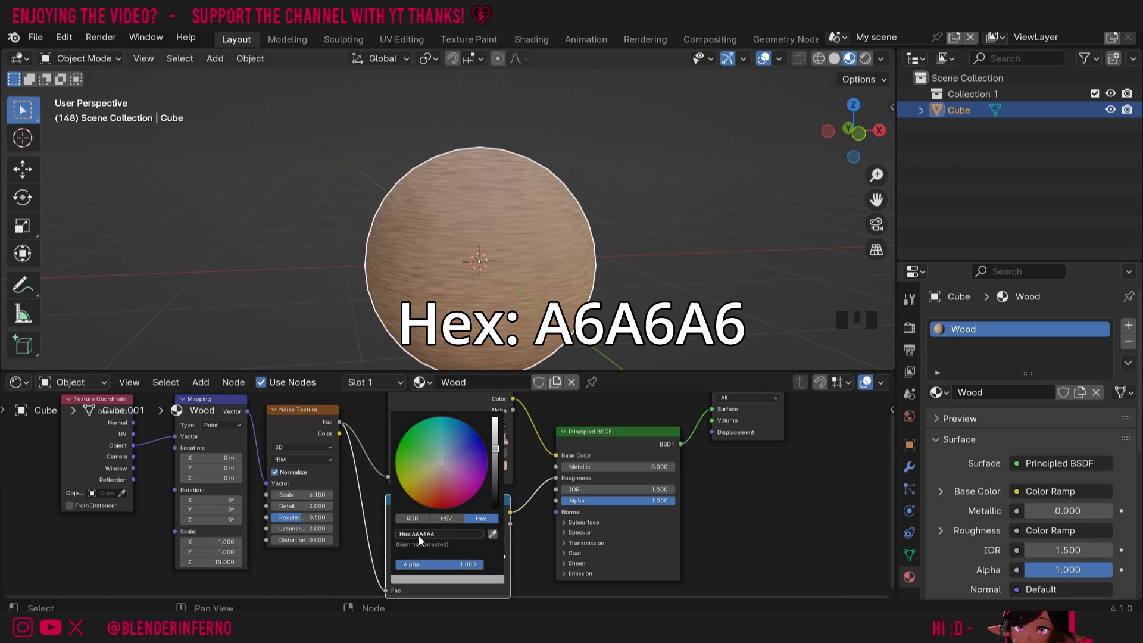
Step: Darken the ramp's white stop to grey 545454 and confirm its value from a front view
click(503, 555)
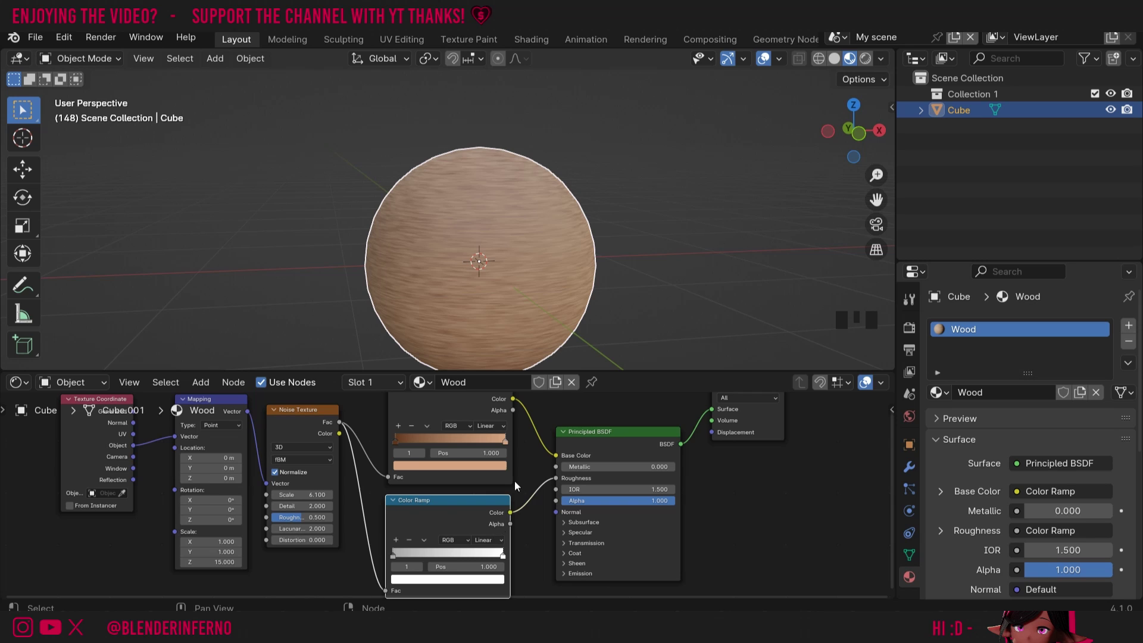
click(465, 580)
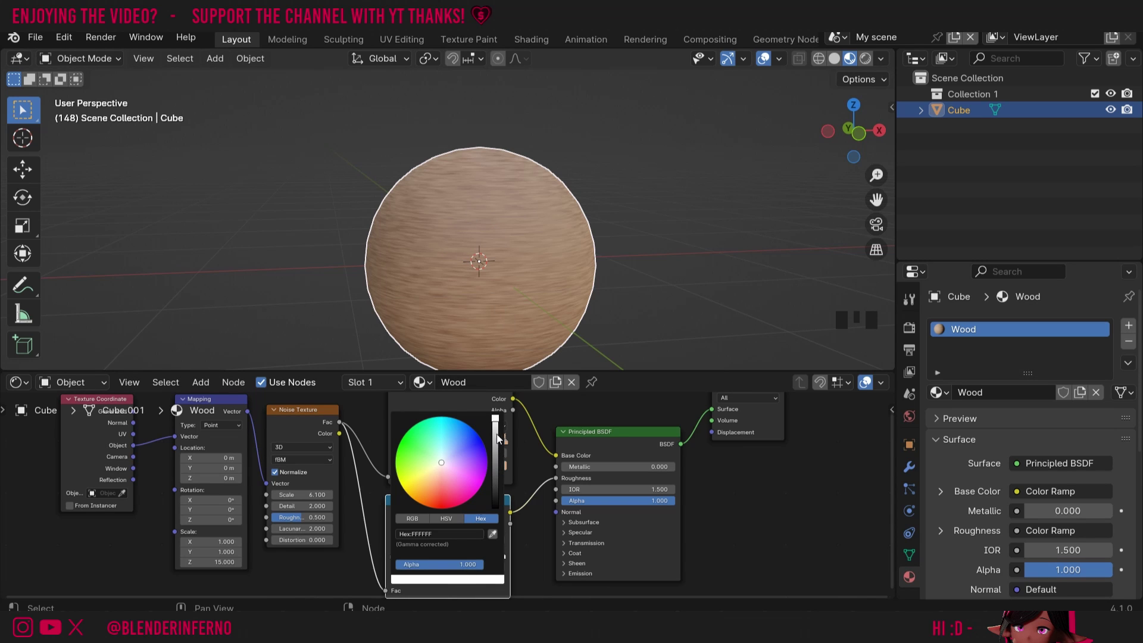
drag(494, 443, 494, 478)
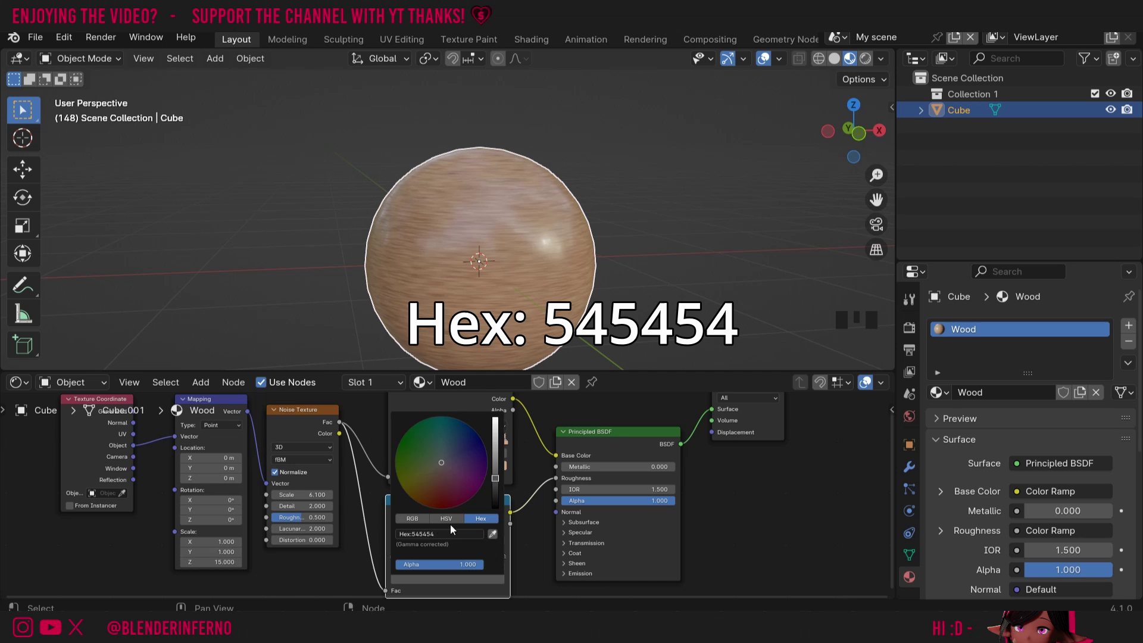
drag(853, 135, 881, 143)
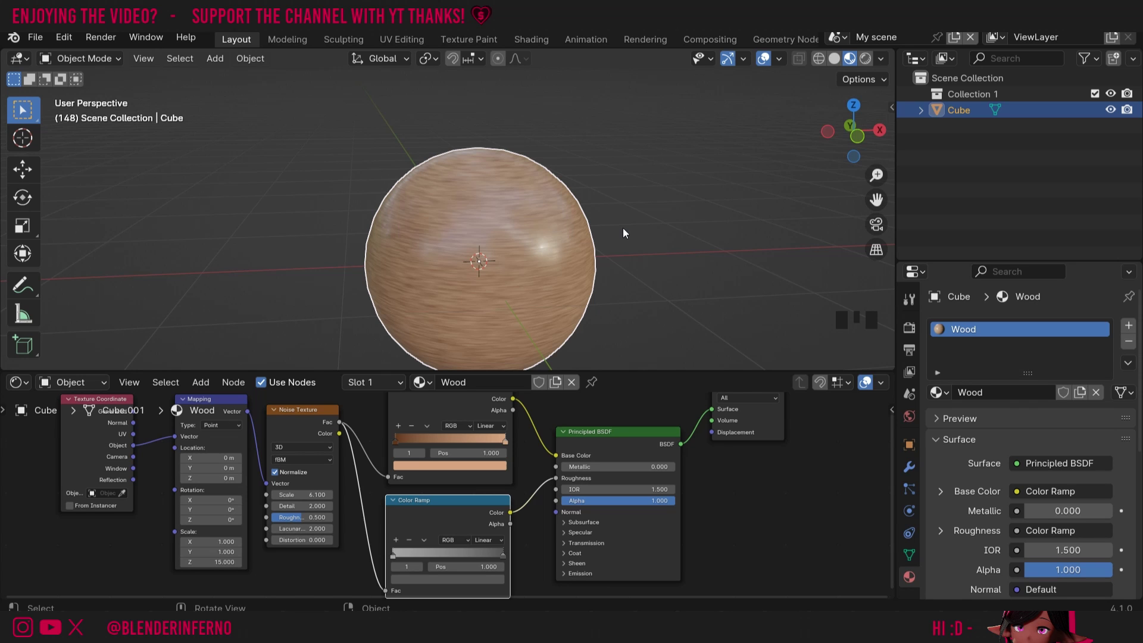
click(477, 570)
click(453, 578)
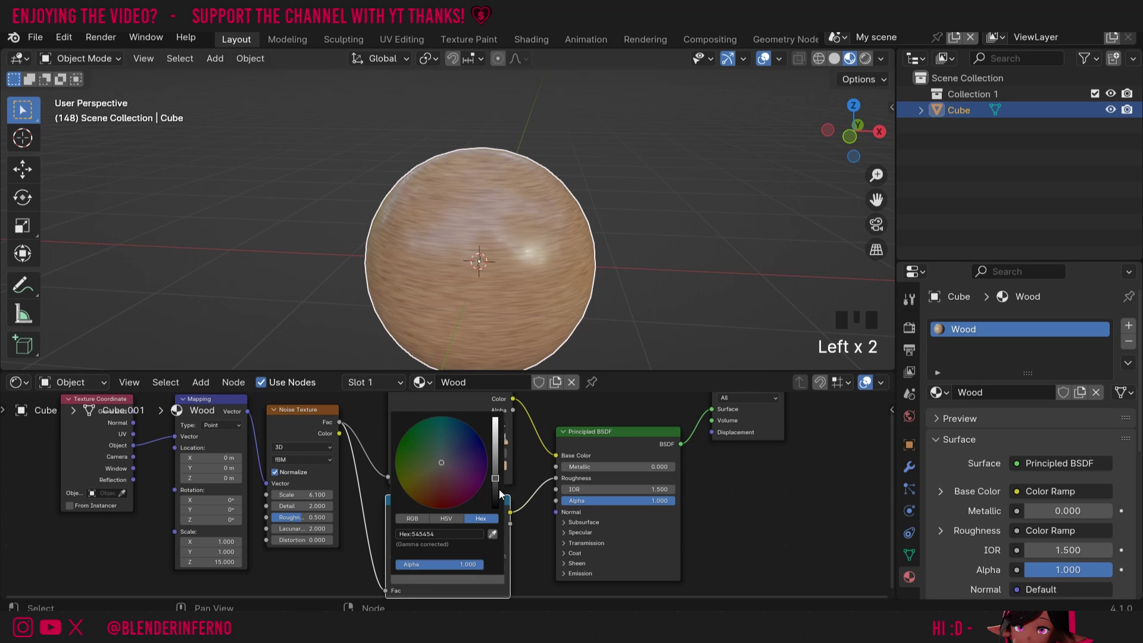
click(763, 165)
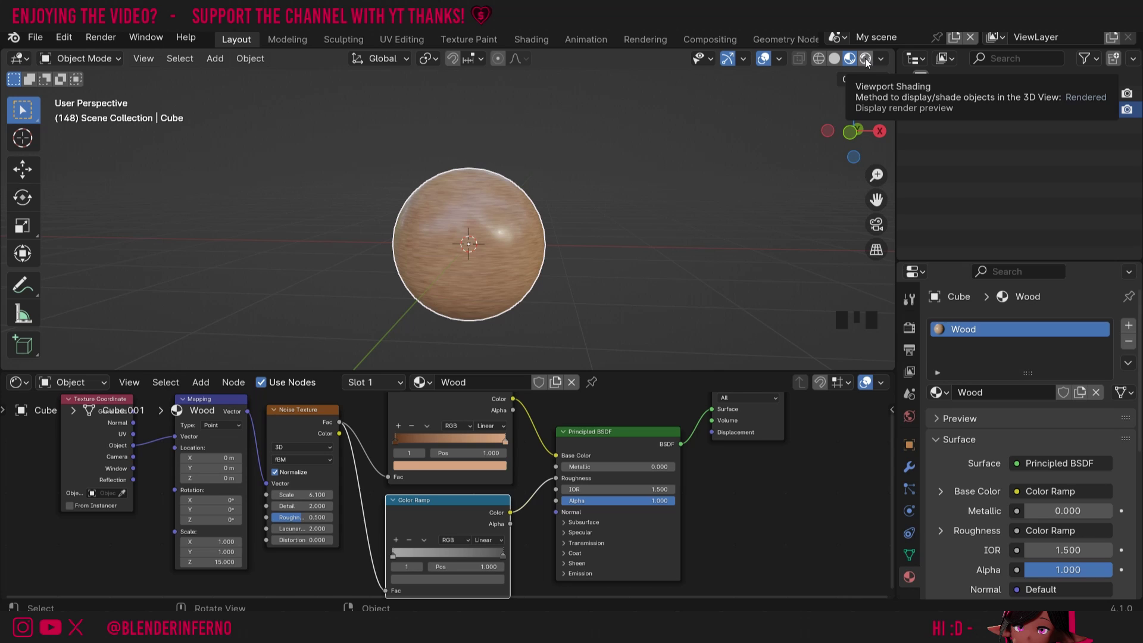
Step: Switch the viewport to Rendered shading, showing the sphere black against an unlit world
click(866, 58)
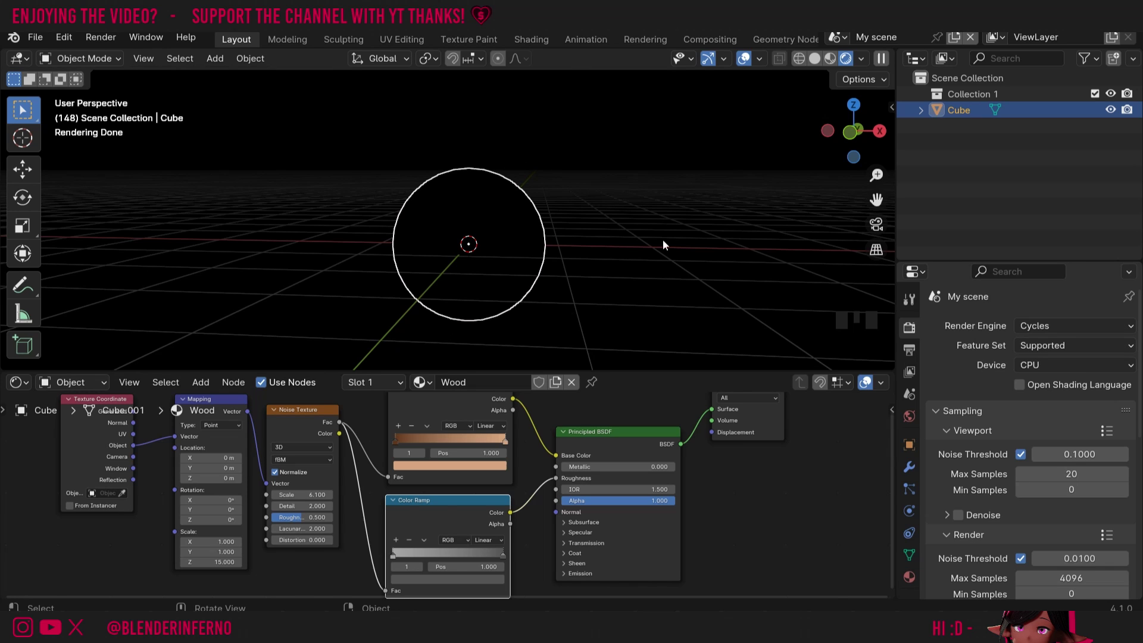
Step: Add a new World whose Color uses an Environment Texture, and browse for an HDR image
click(910, 417)
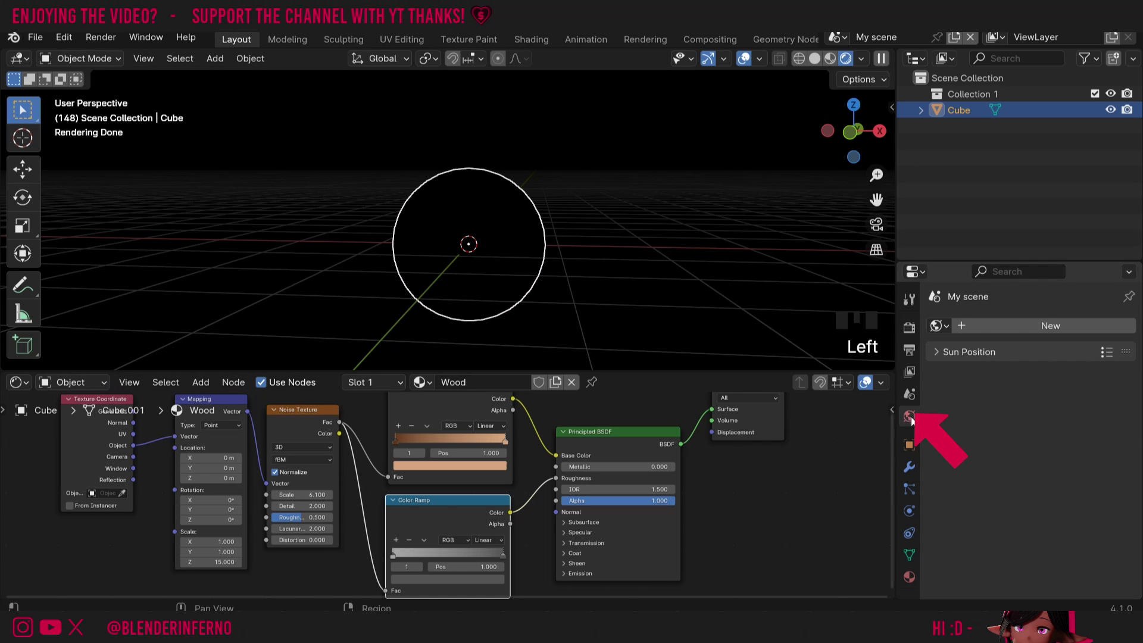
click(1013, 322)
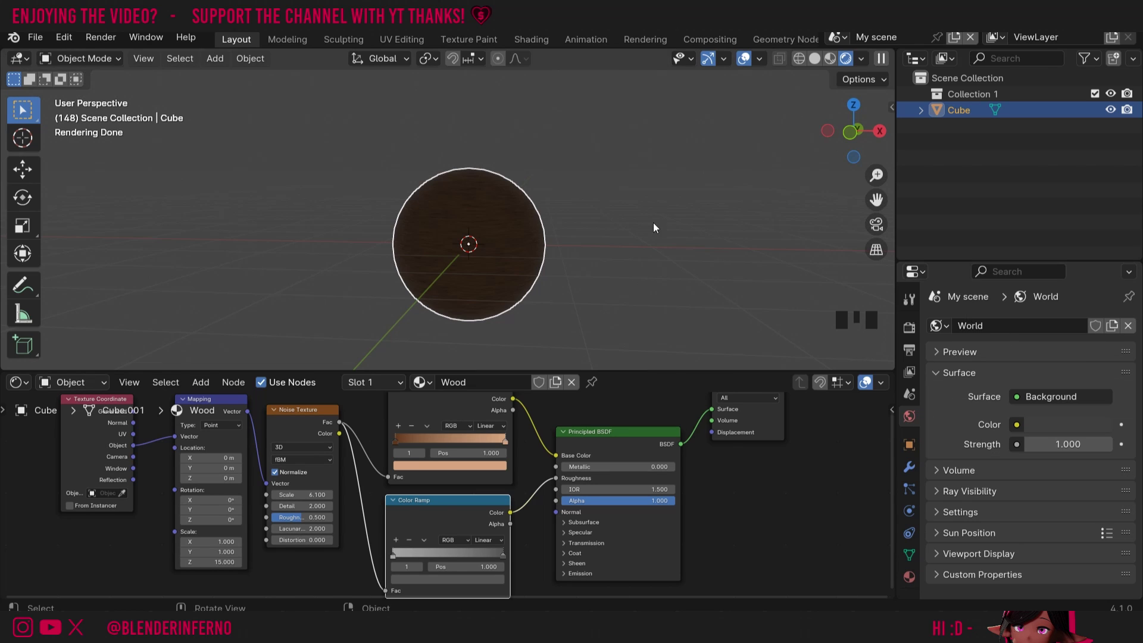
click(1017, 424)
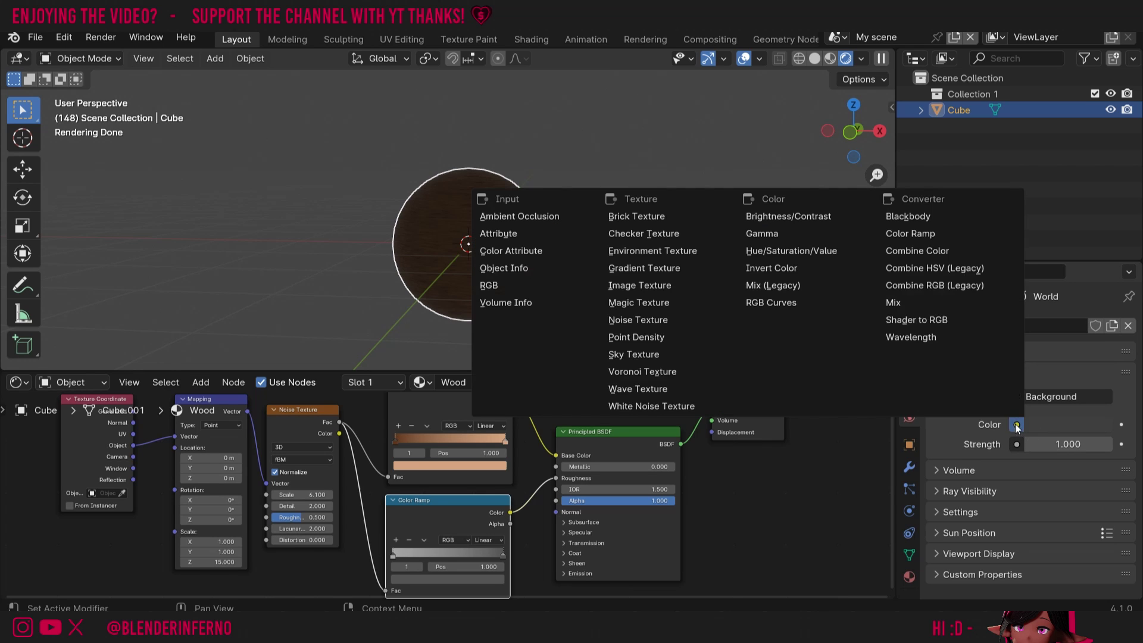
key(Escape)
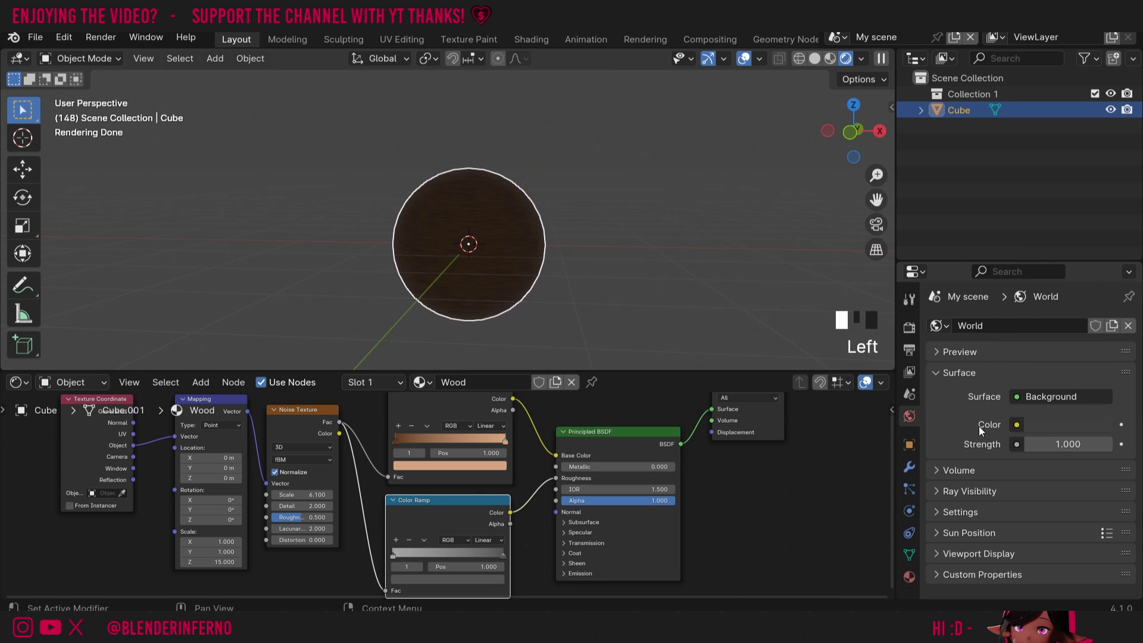
click(1017, 424)
click(637, 250)
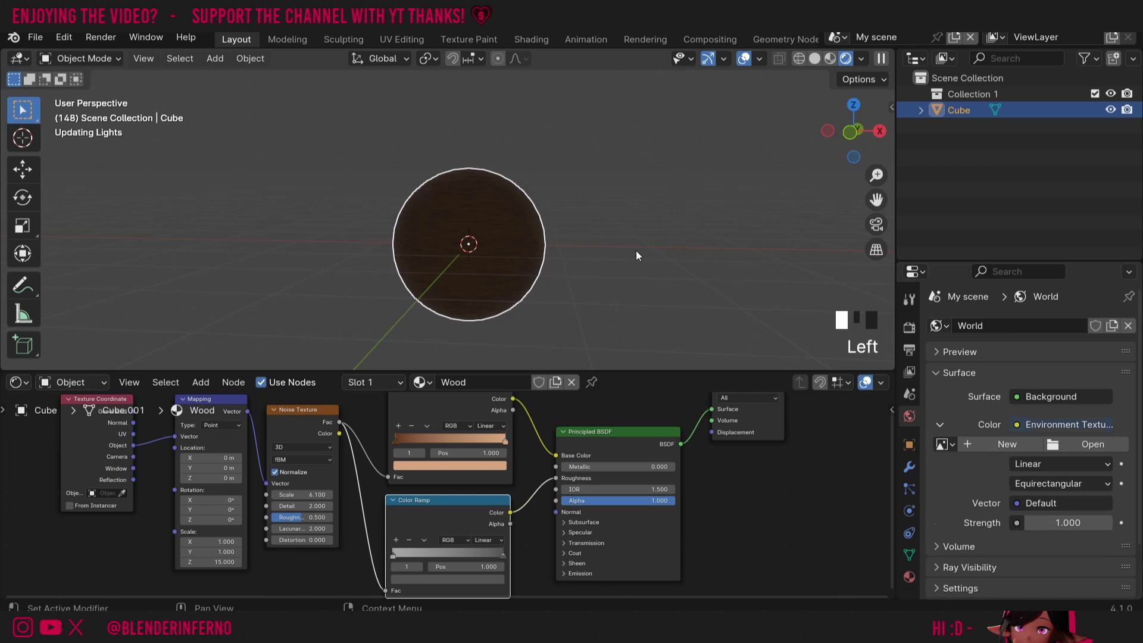
click(1077, 444)
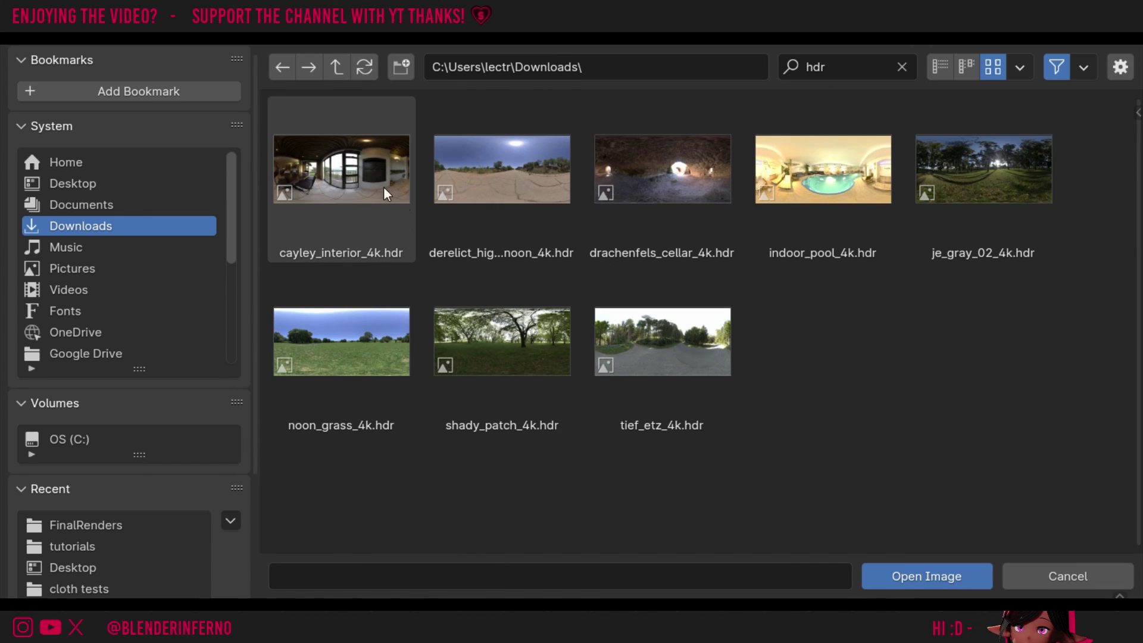
Step: Select cayley_interior_4k.hdr in the file browser
click(351, 181)
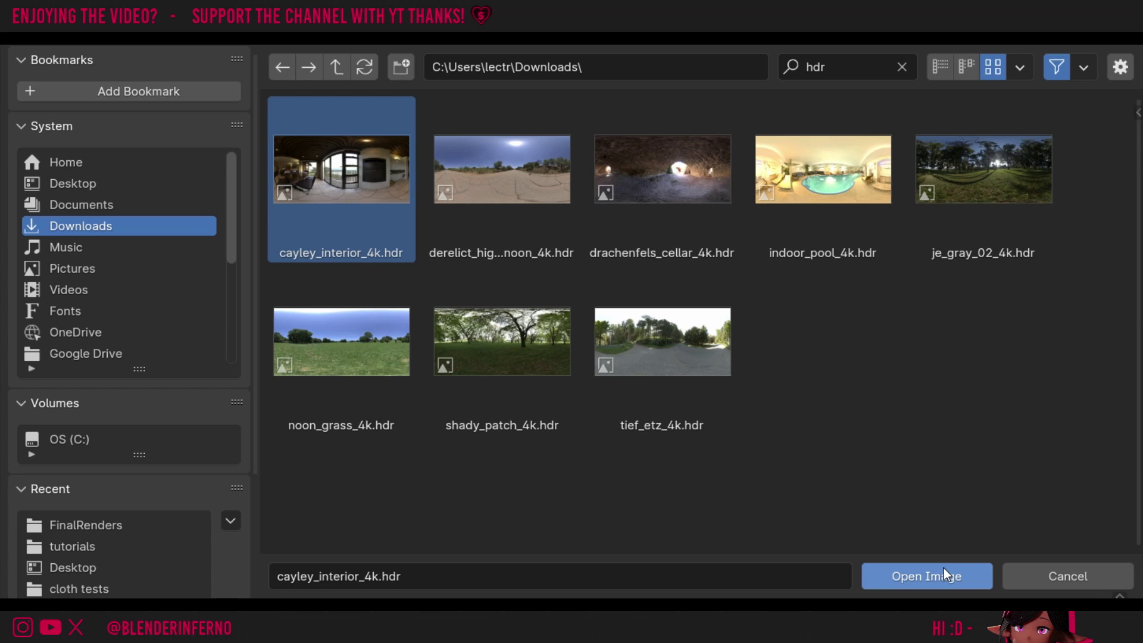
Step: Load cayley_interior_4k.hdr as the environment and hide overlays for a clean view of the sphere
click(928, 575)
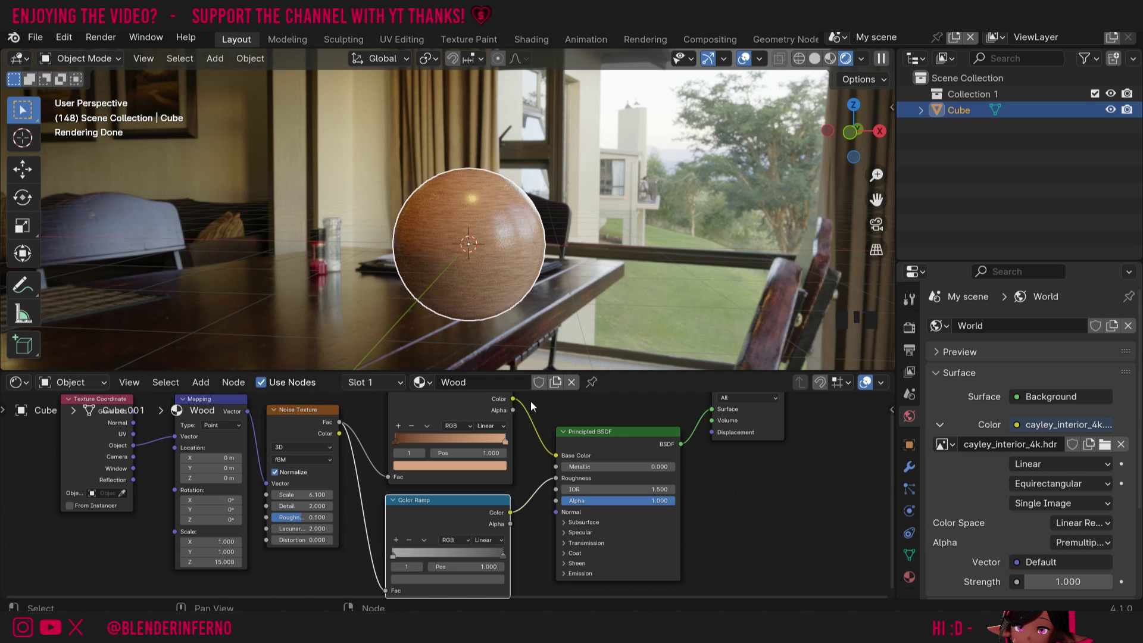
key(shift+alt+z)
key(Left)
key(Left)
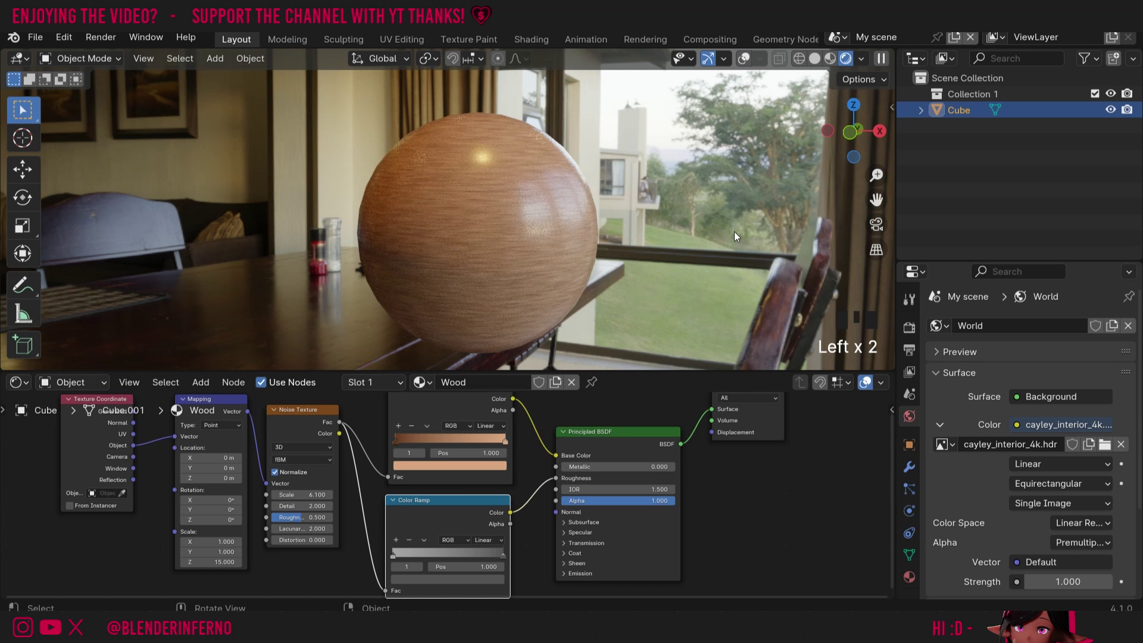